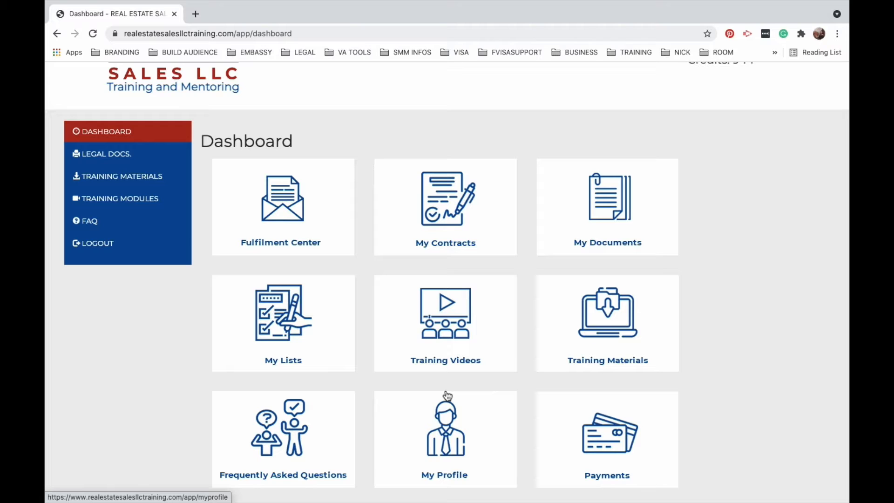
- Open the Data Mining Spreadsheet from the DATA MINING section of the downloadable training materials
click(158, 182)
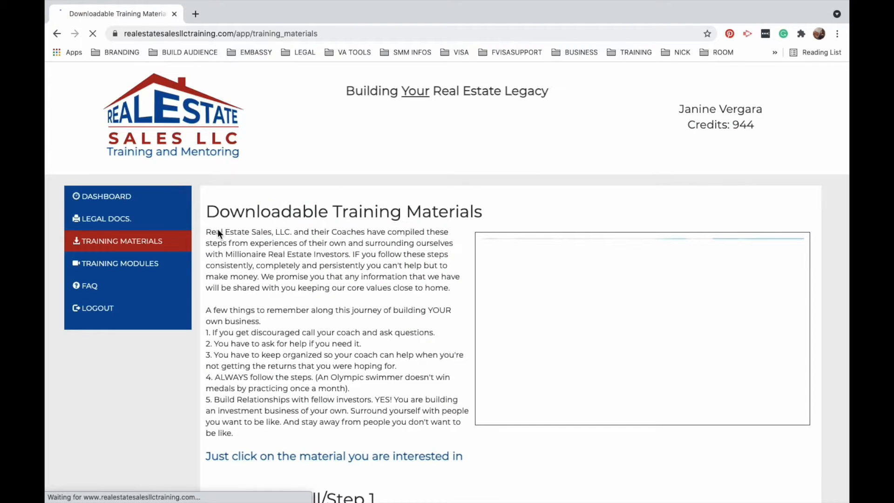
scroll(305, 329, down, 20)
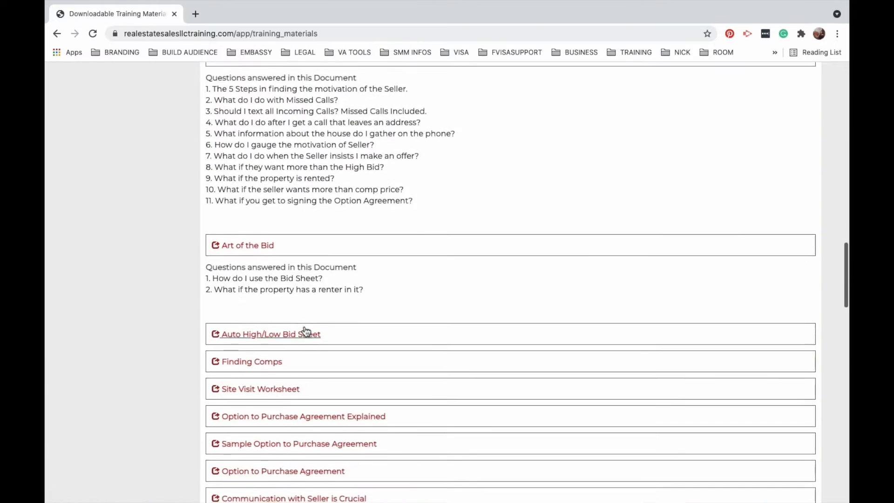
scroll(306, 332, down, 3)
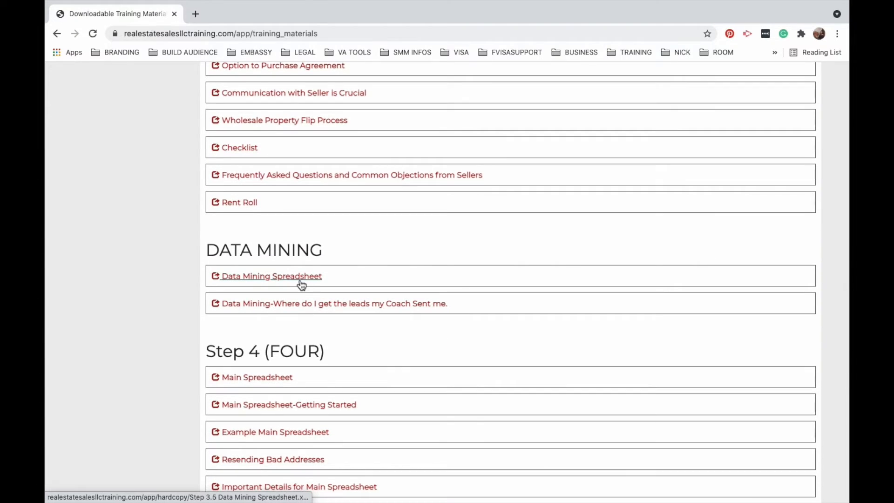
click(298, 278)
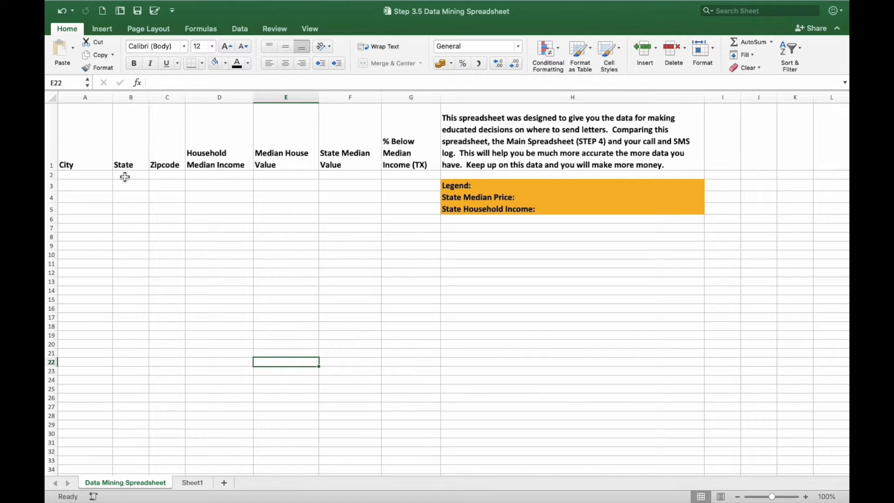
- Enter the ZIP code 75002 in cell C2 under Zipcode and copy that cell
click(170, 175)
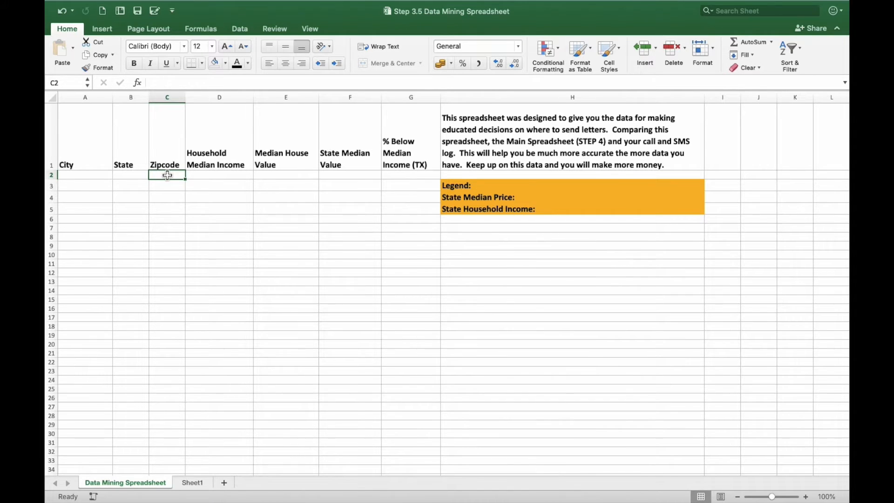
text(75)
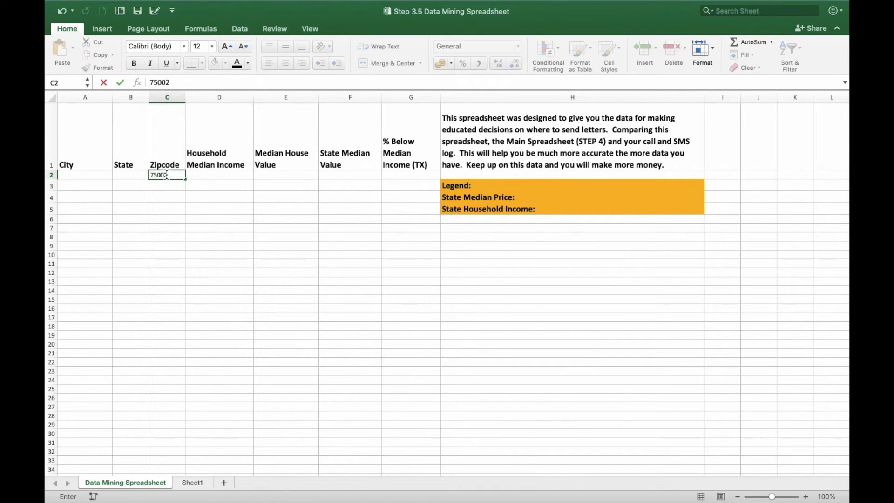
text(002)
click(193, 179)
click(179, 178)
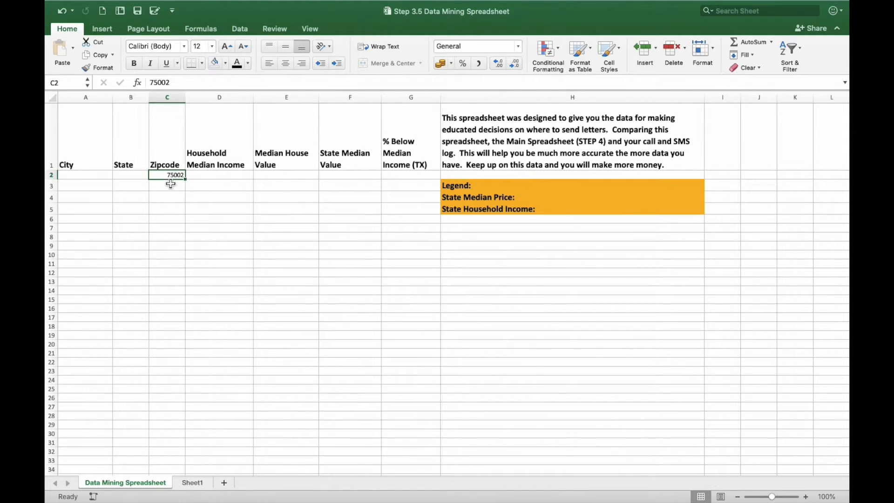
key(super+c)
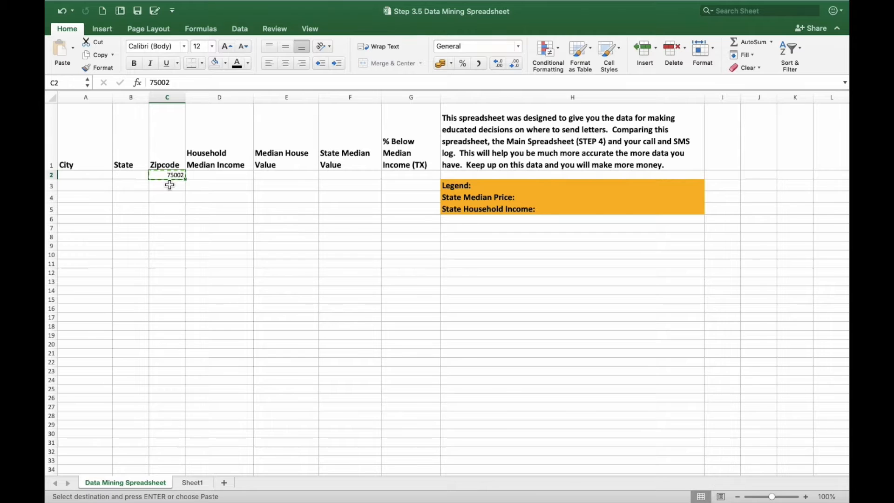
- Switch to the browser and open the Find ZIP Codes Inside a Radius tool on freemaptools.com in a new tab
key(ctrl+Left)
click(196, 14)
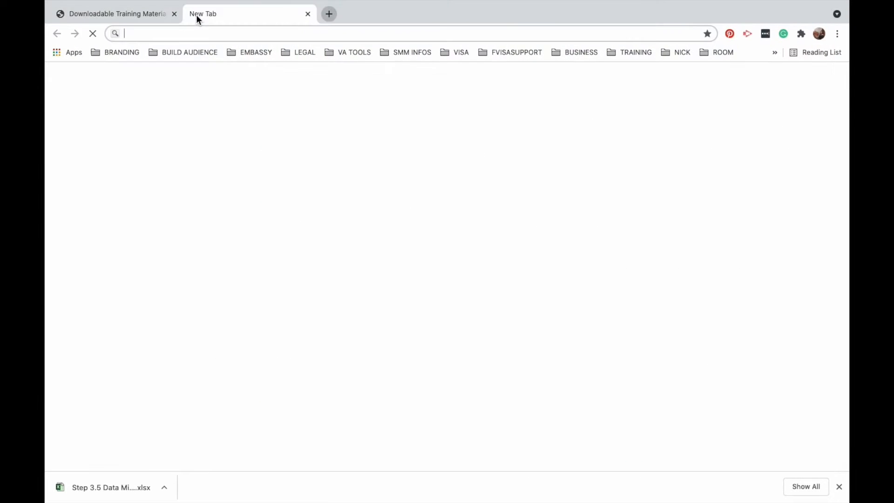
text(free)
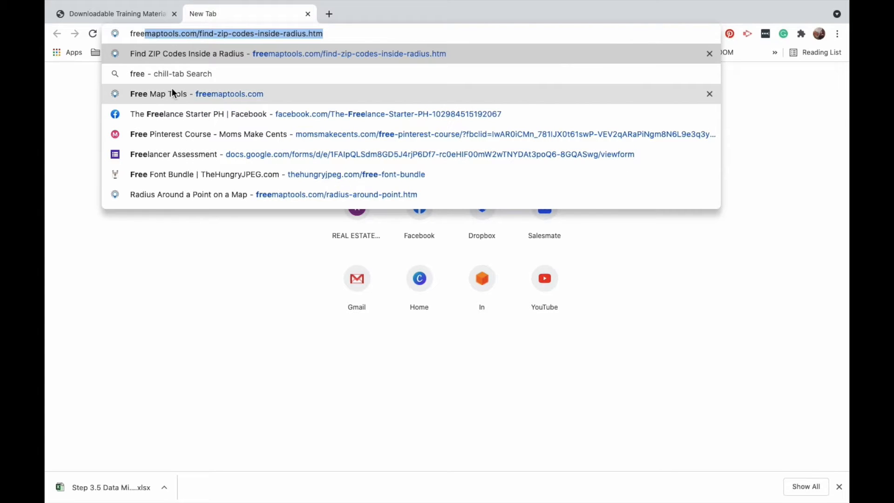
click(237, 97)
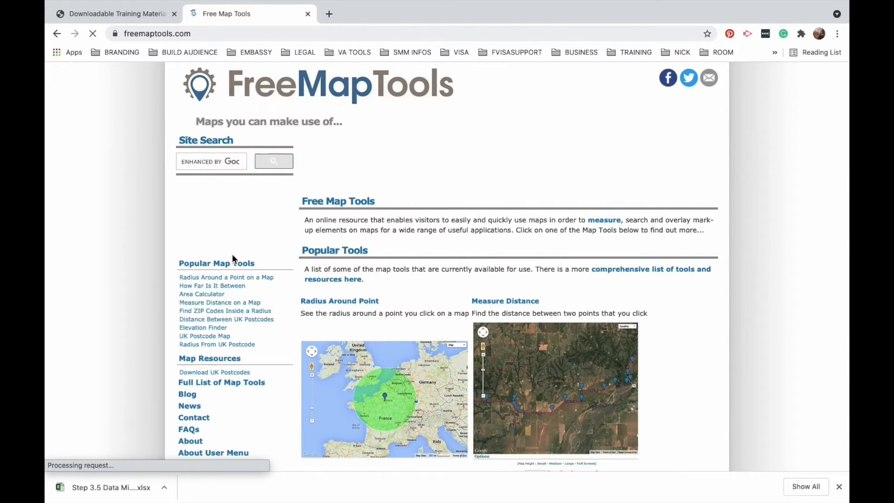
click(221, 313)
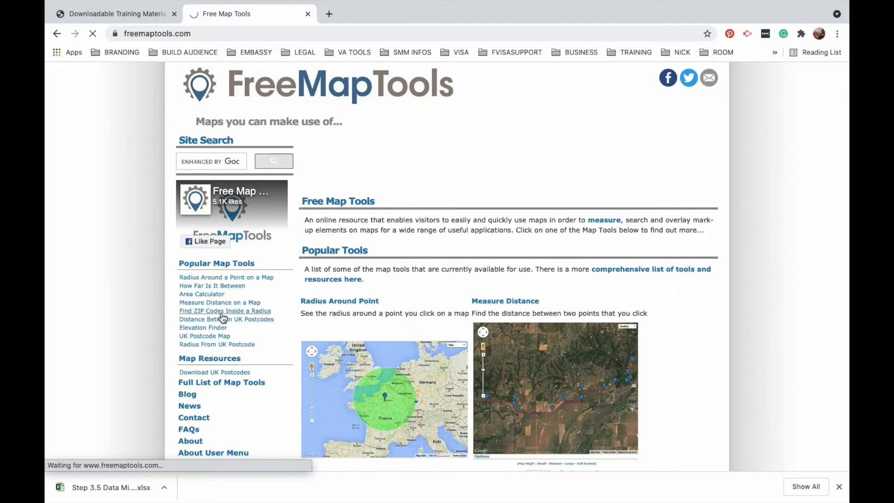
click(839, 486)
- Set the search radius to 20 miles
scroll(454, 334, down, 7)
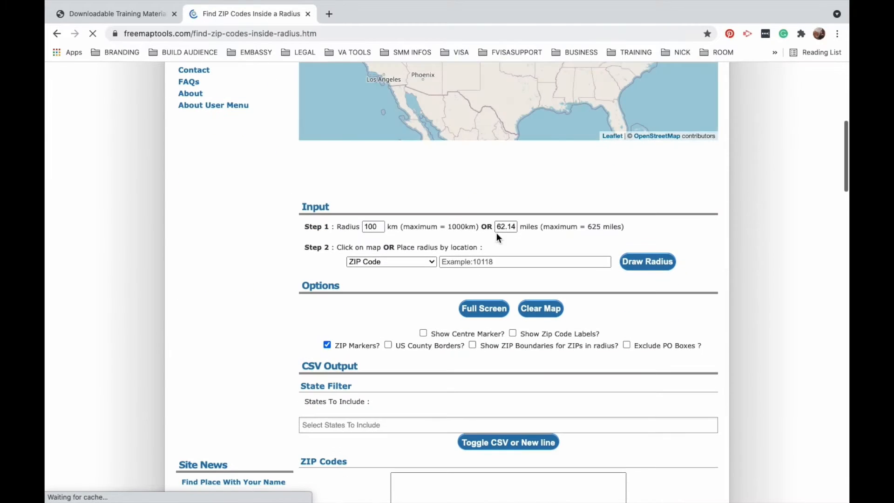
click(511, 226)
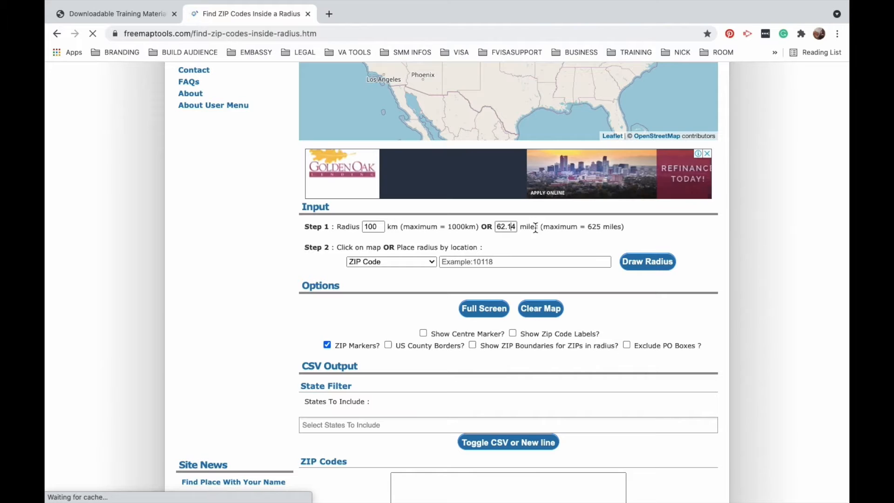
key(super+a)
key(Right)
key(BackSpace)
key(BackSpace)
key(BackSpace)
key(BackSpace)
key(BackSpace)
text(20)
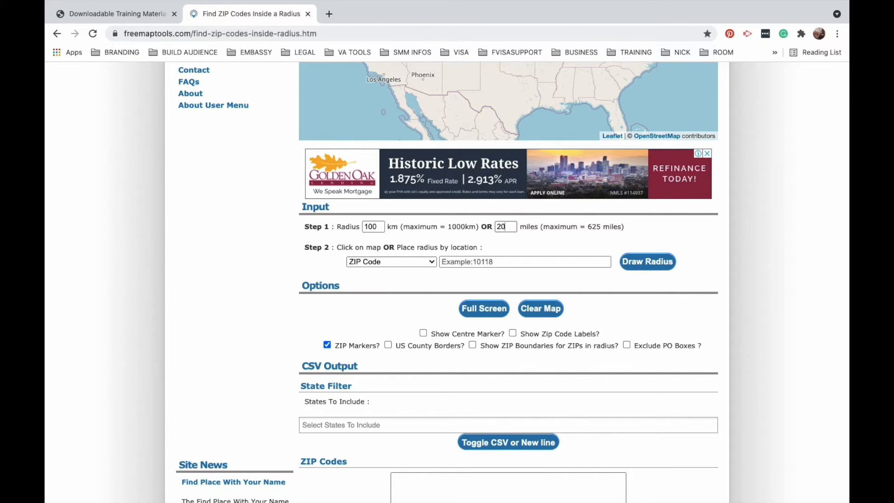
- Draw the radius around ZIP code 75002 and copy the resulting list of ZIP codes to the clipboard
click(503, 261)
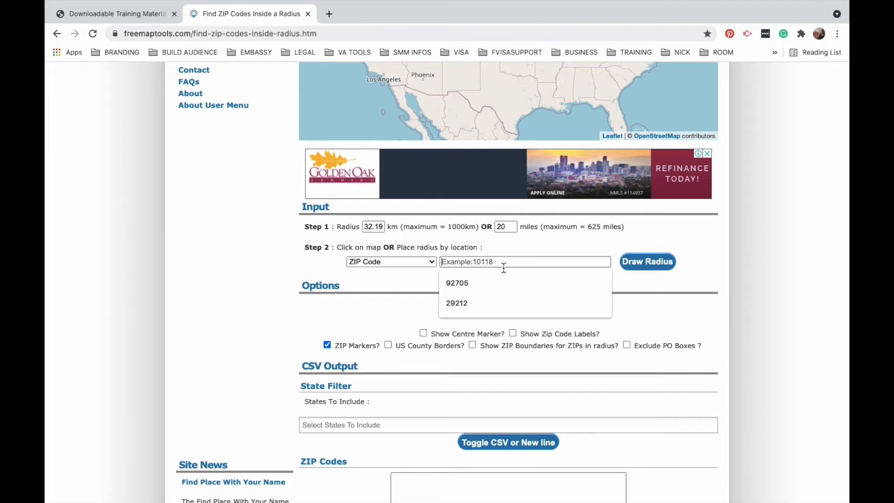
text(75002)
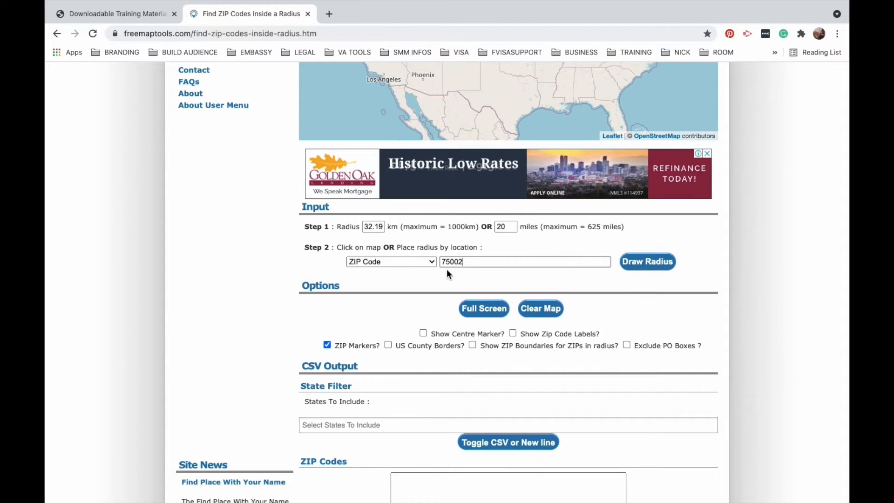
click(634, 266)
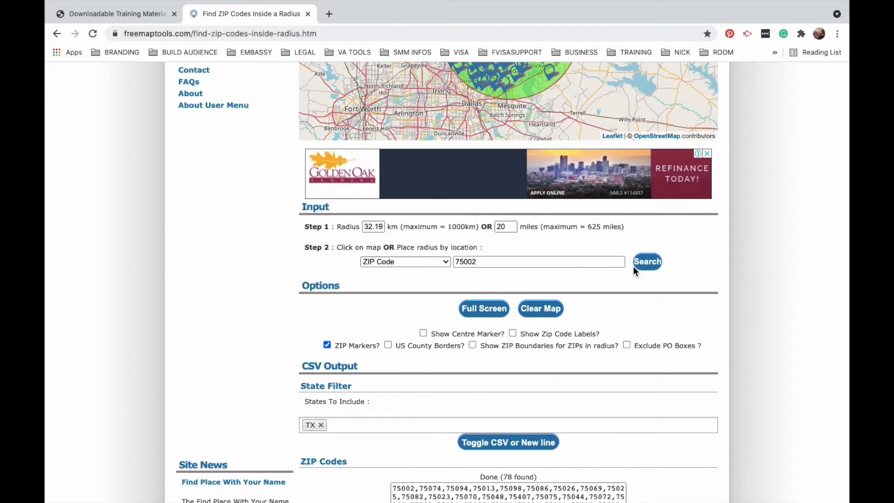
scroll(642, 390, down, 3)
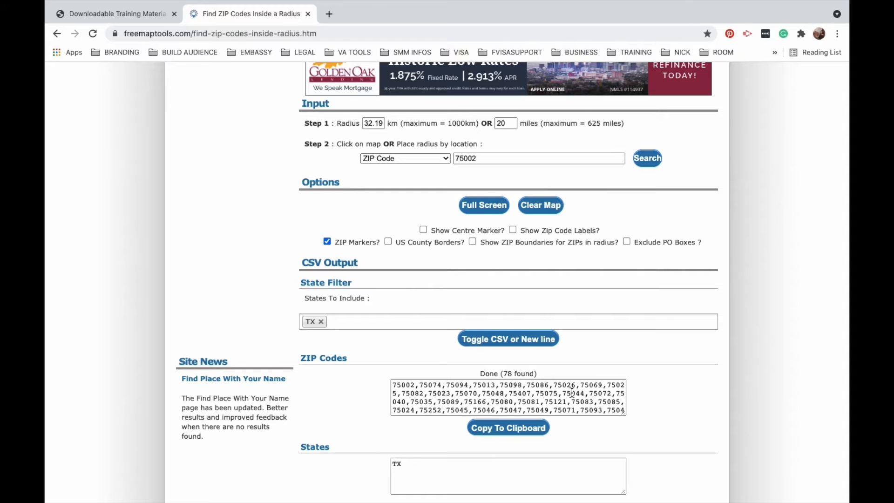
click(512, 432)
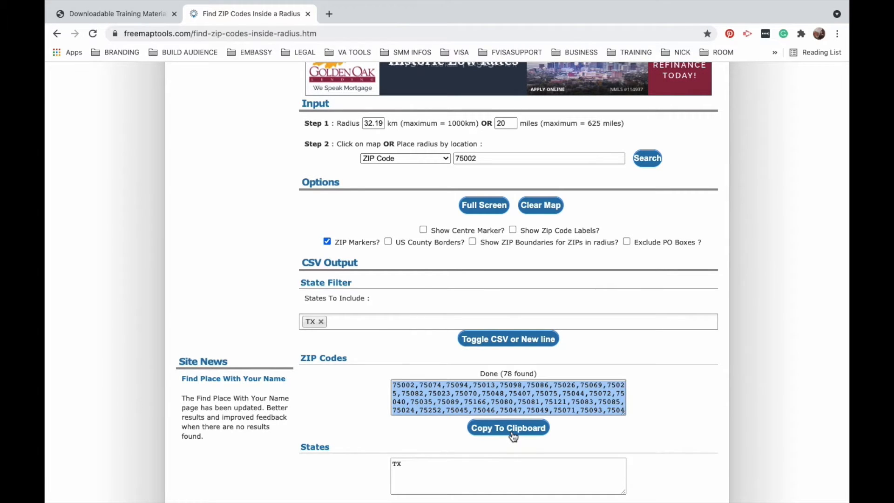
- Switch to Word, create a blank document in full screen and paste the copied ZIP code list into it
key(ctrl+Left)
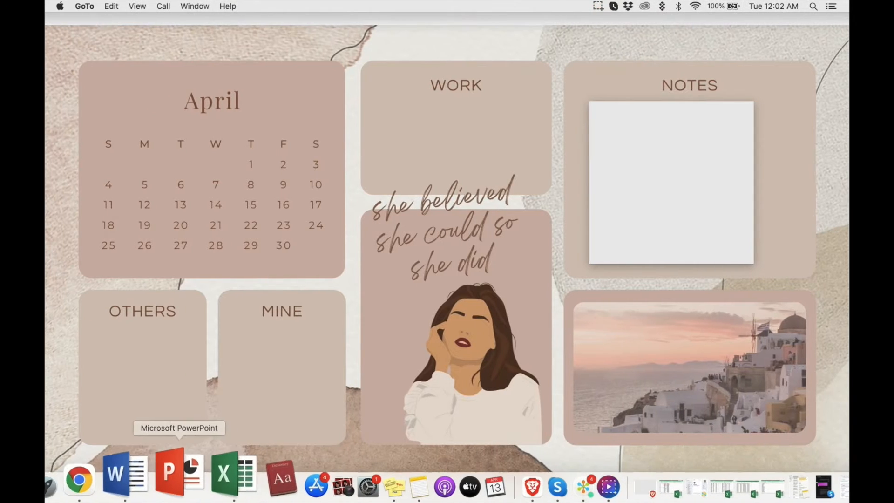
click(154, 492)
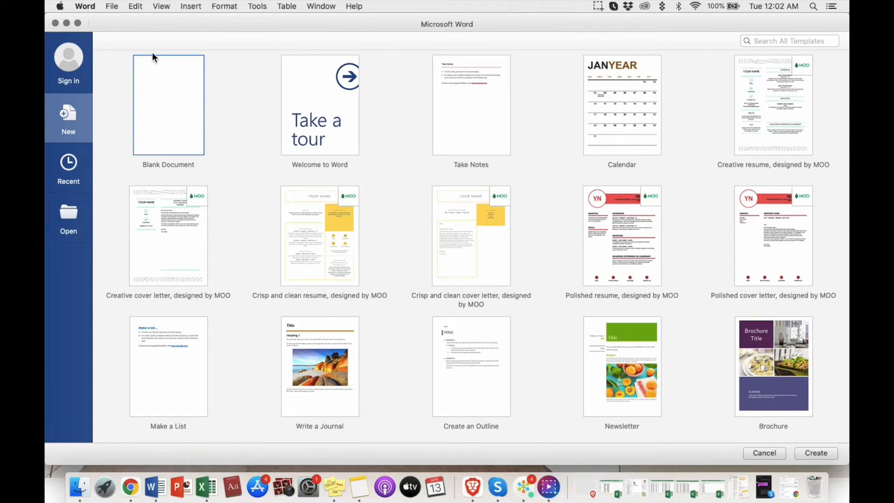
double_click(155, 87)
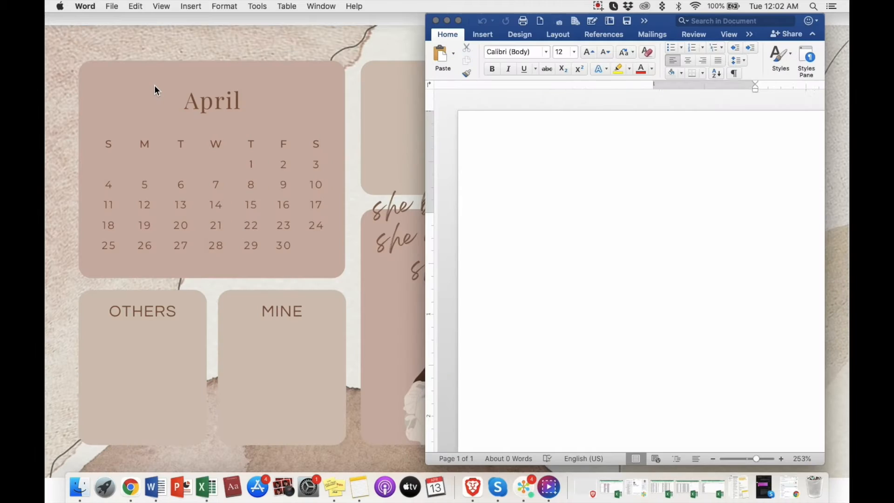
click(459, 22)
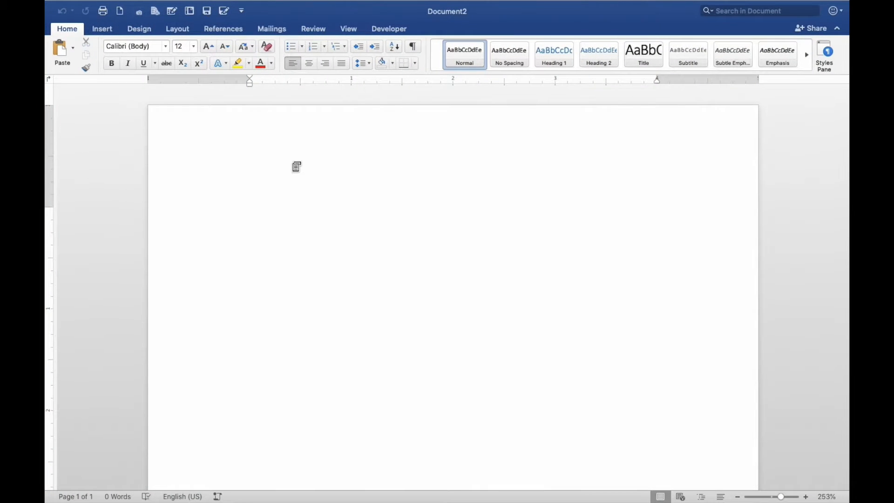
key(super+v)
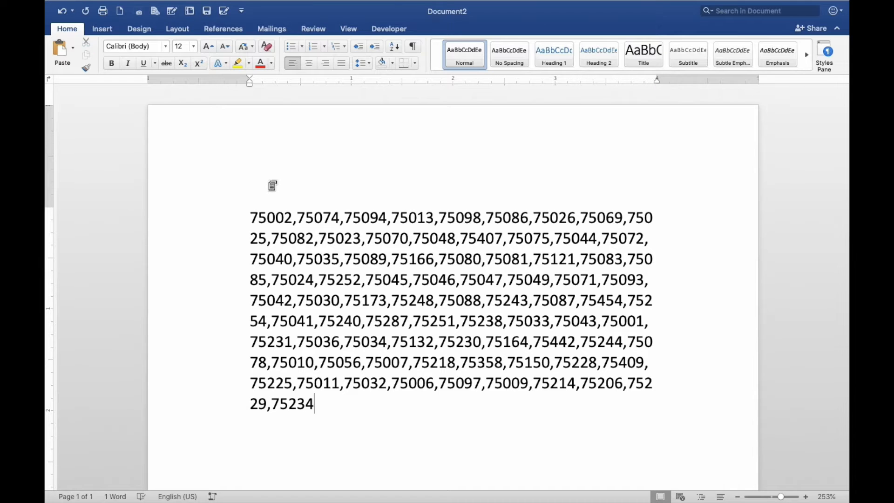
- Open Find and Replace for the document with the ZIP code list
click(712, 14)
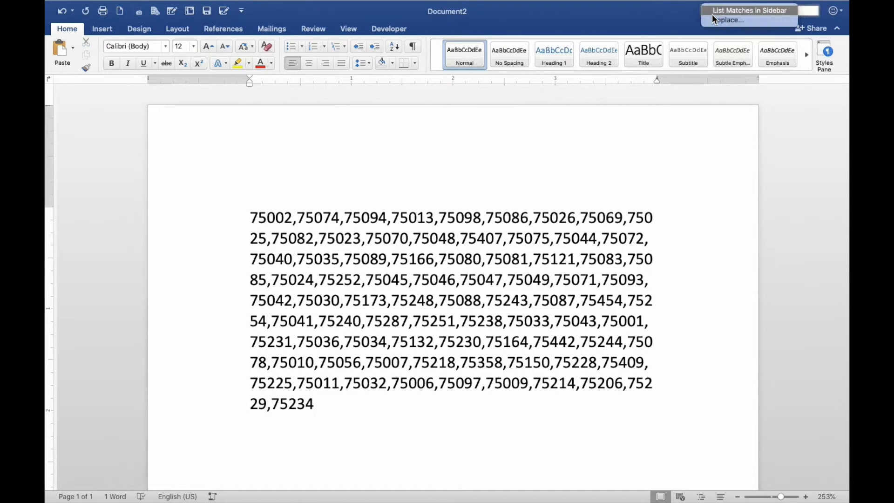
click(723, 20)
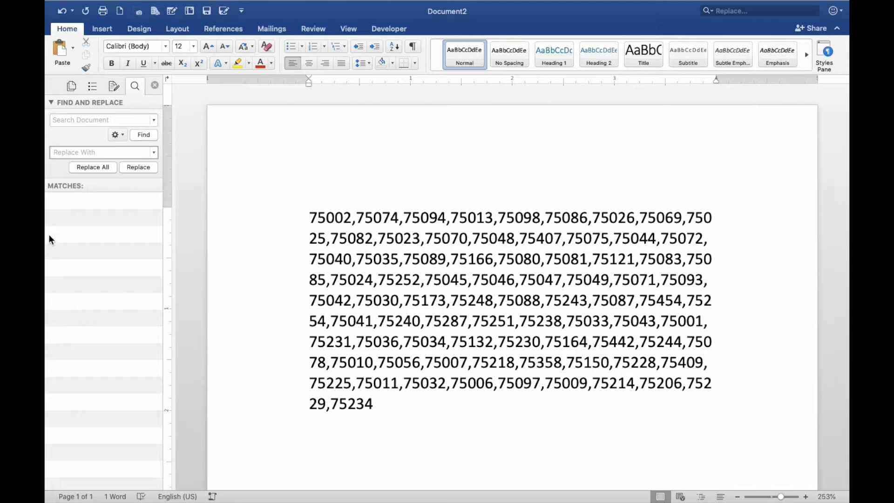
click(140, 7)
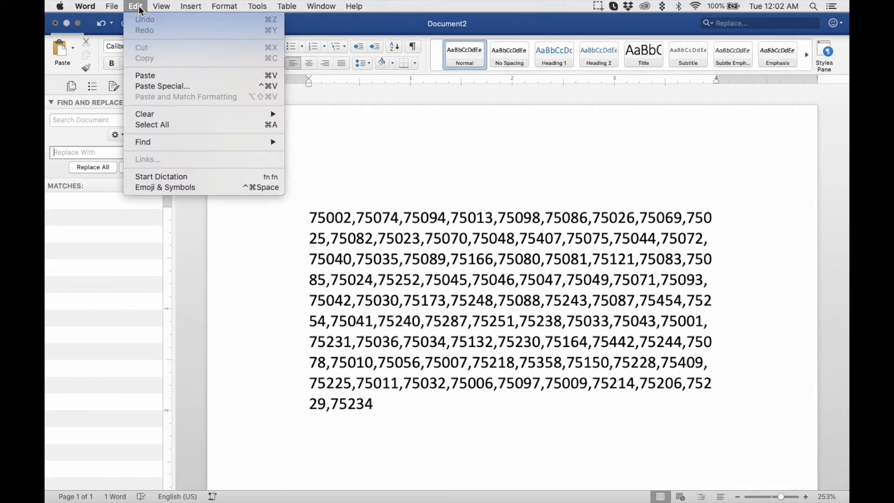
mouse_move(141, 145)
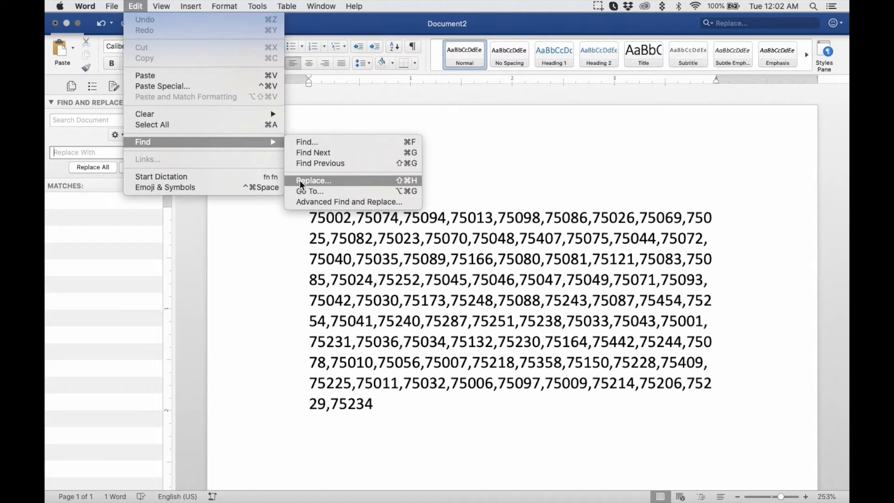
click(284, 285)
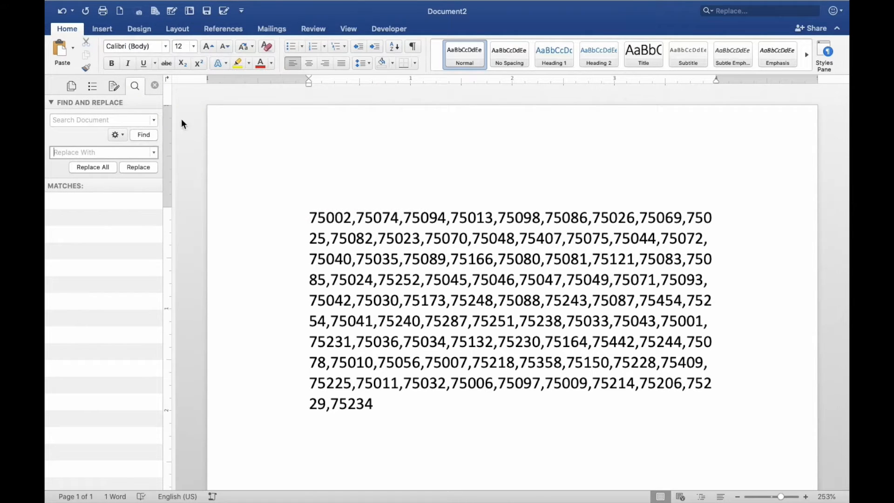
click(357, 222)
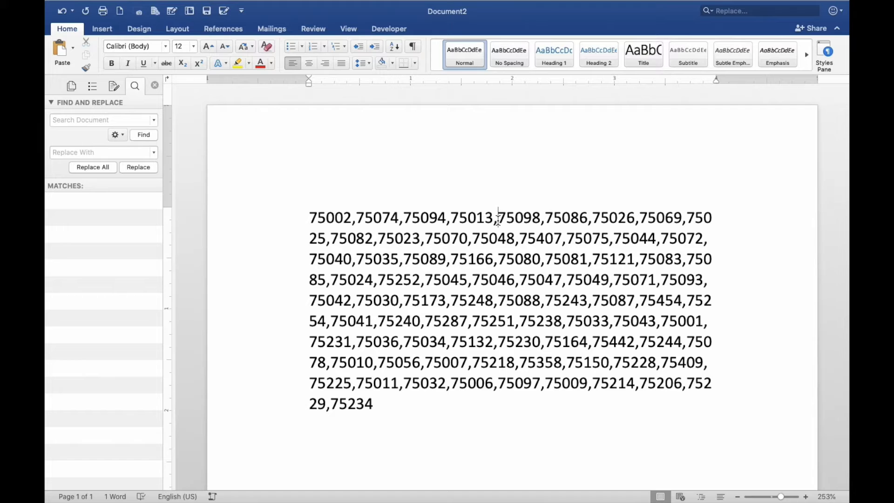
key(ctrl+Right)
key(ctrl+Right)
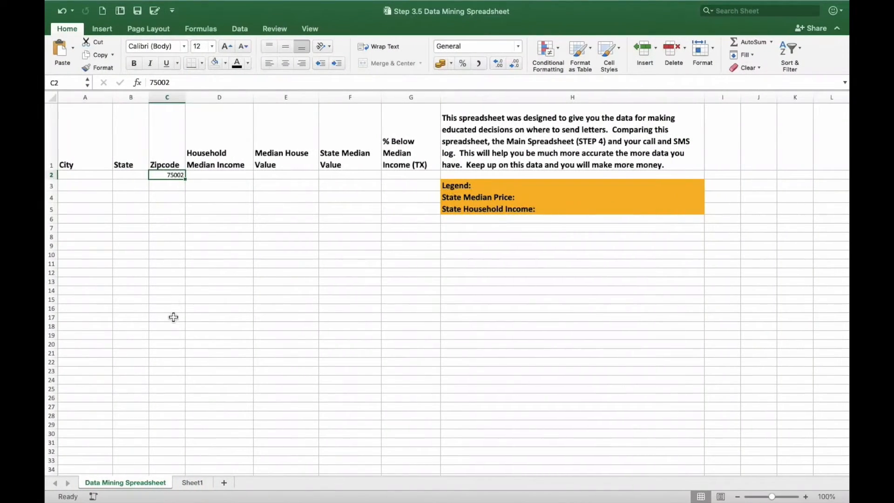
key(ctrl+Left)
key(ctrl+Left)
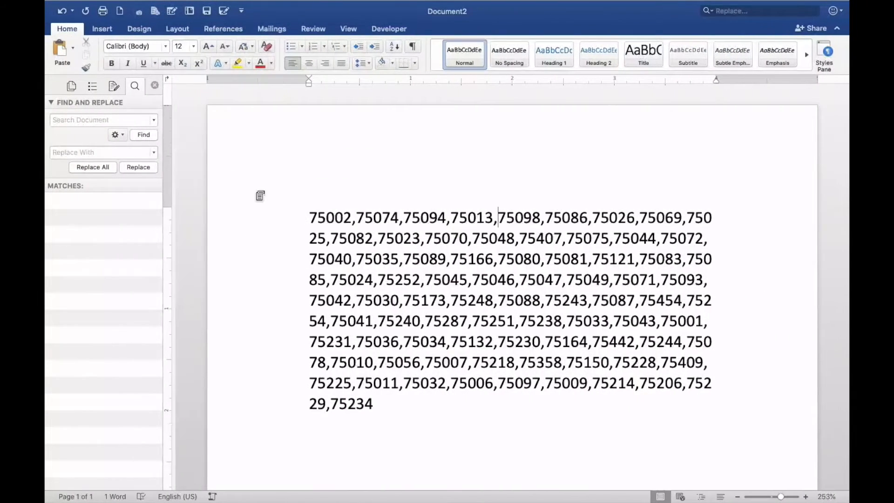
- Replace every comma in the whole ZIP code list with a manual line break
click(100, 119)
text(,)
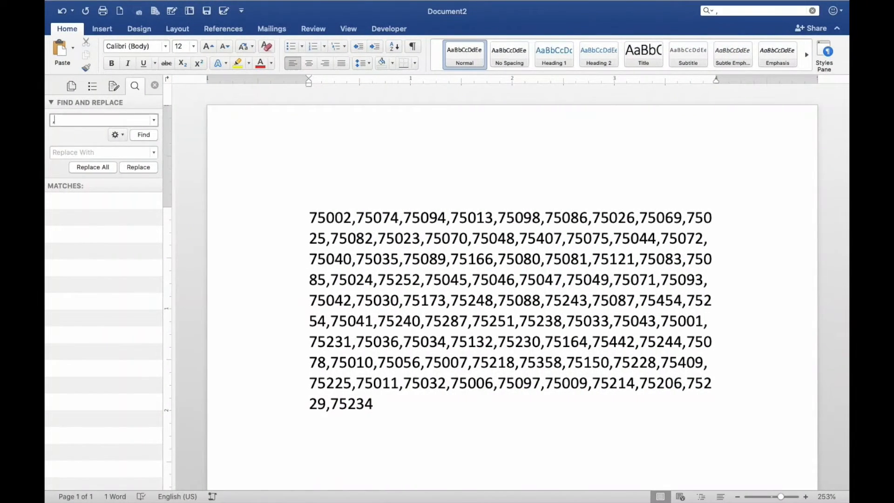
click(154, 152)
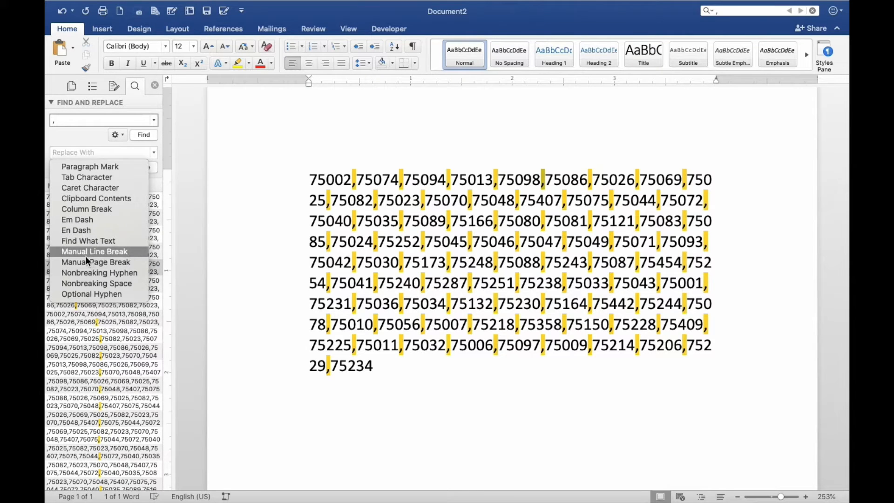
click(105, 256)
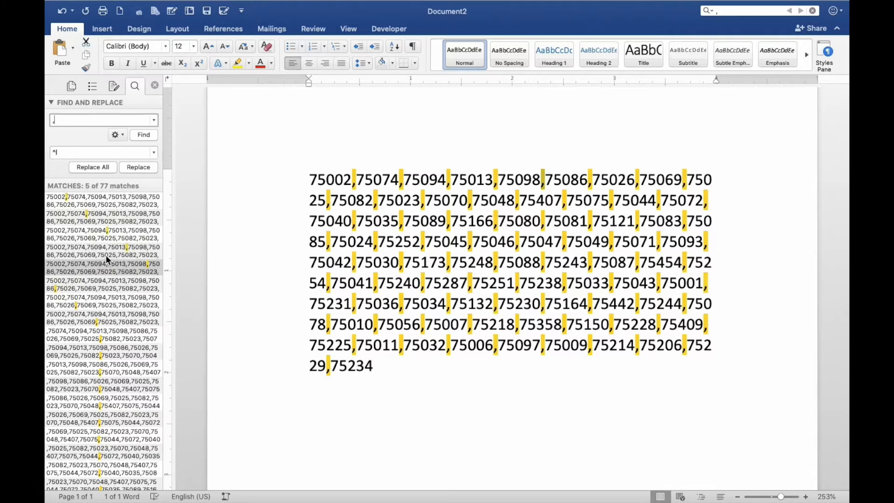
click(285, 185)
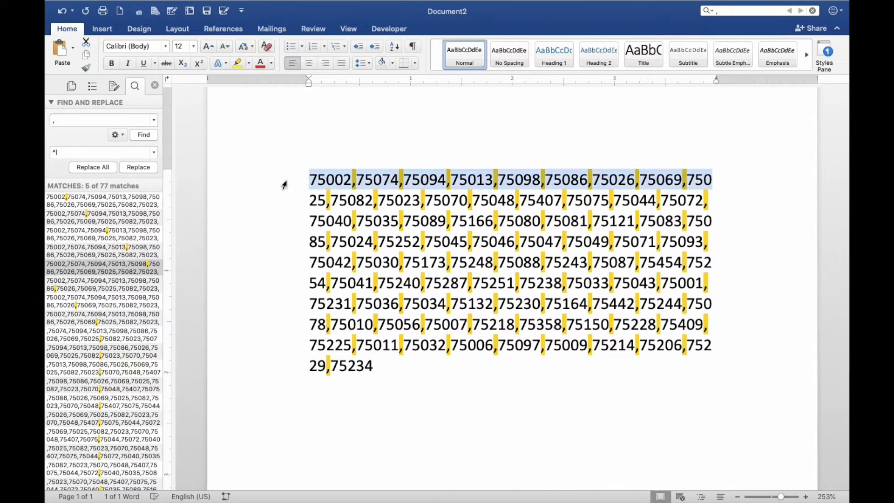
double_click(284, 184)
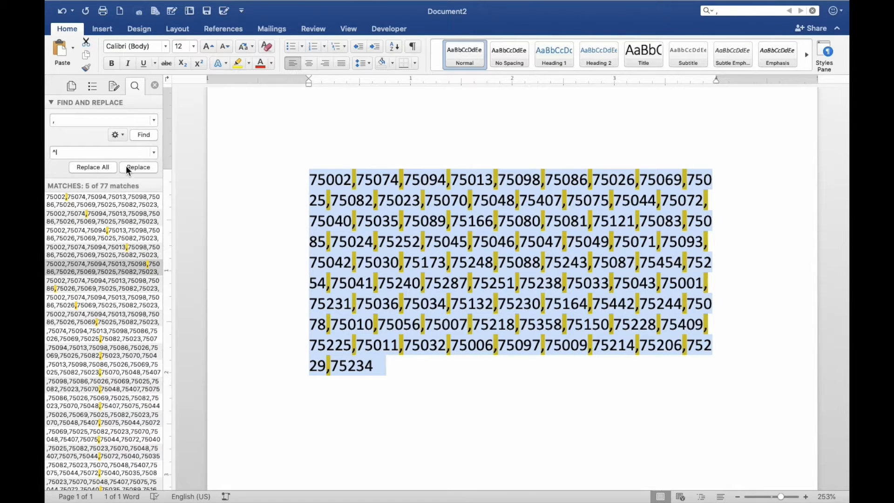
click(99, 171)
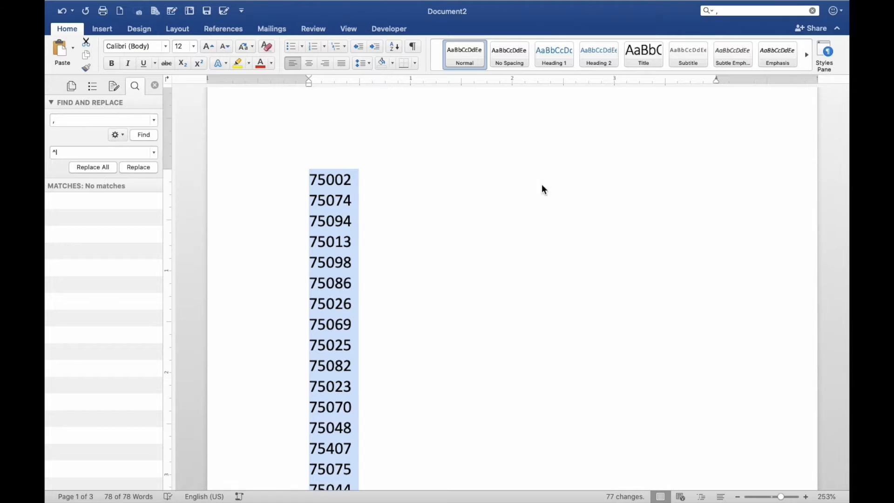
- Copy the reformatted ZIP code list, switch to the Data Mining Spreadsheet in Excel and paste it into the Zipcode column from C3
scroll(411, 267, down, 10)
scroll(412, 267, down, 15)
scroll(413, 267, up, 20)
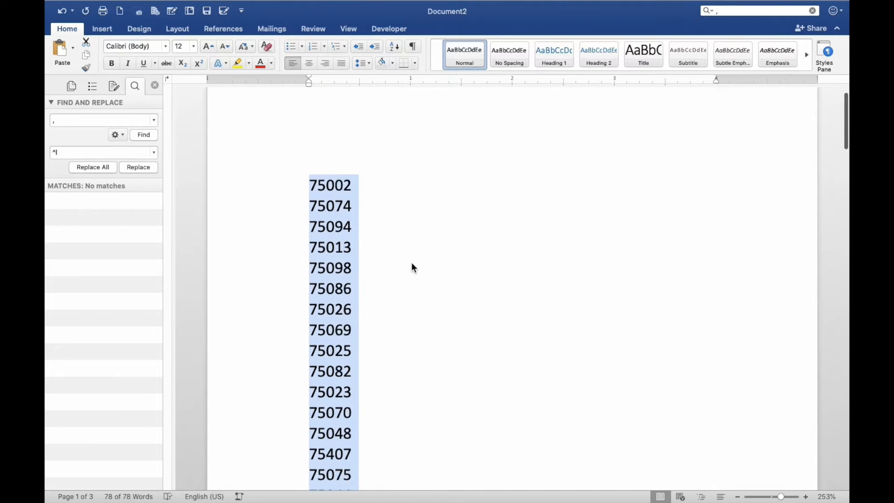
scroll(411, 263, up, 2)
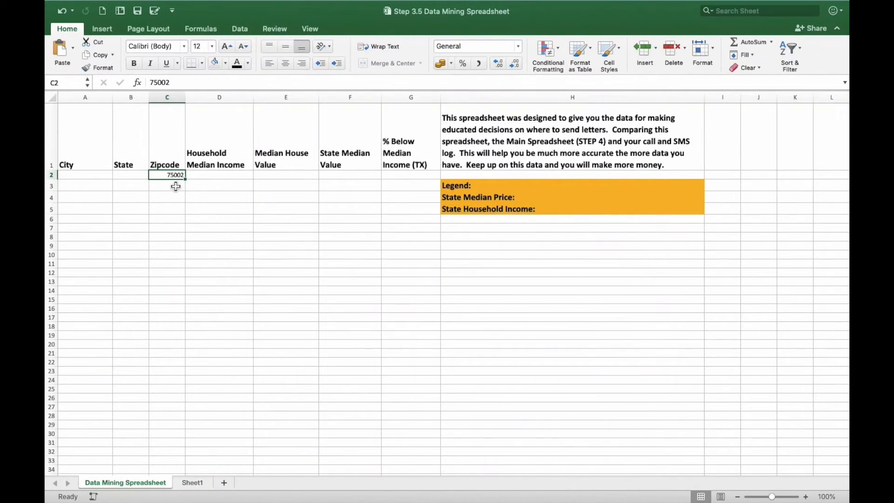
click(176, 187)
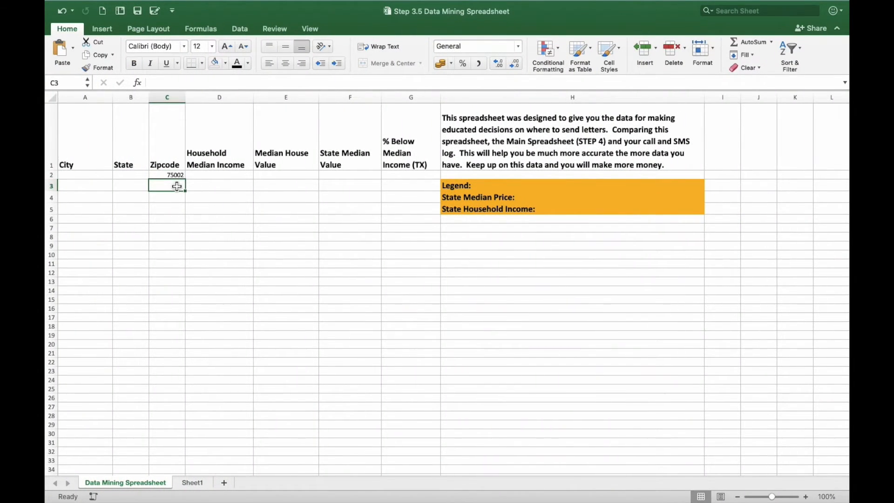
key(super+v)
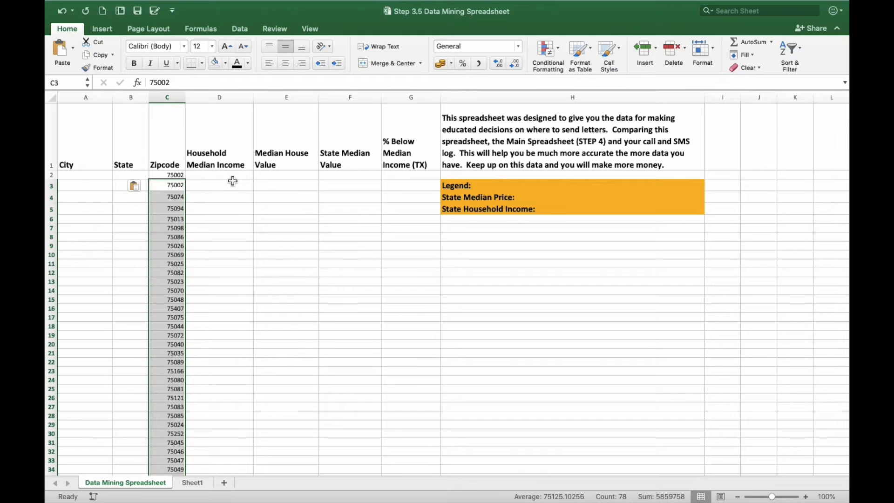
- Delete row 2 of the spreadsheet, which holds the duplicate 75002 entry above the pasted list
click(51, 175)
right_click(52, 175)
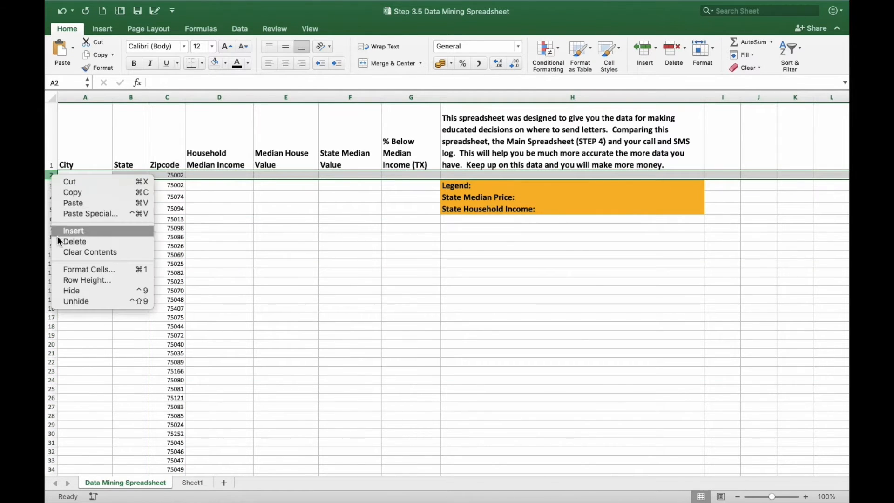
click(58, 241)
click(328, 230)
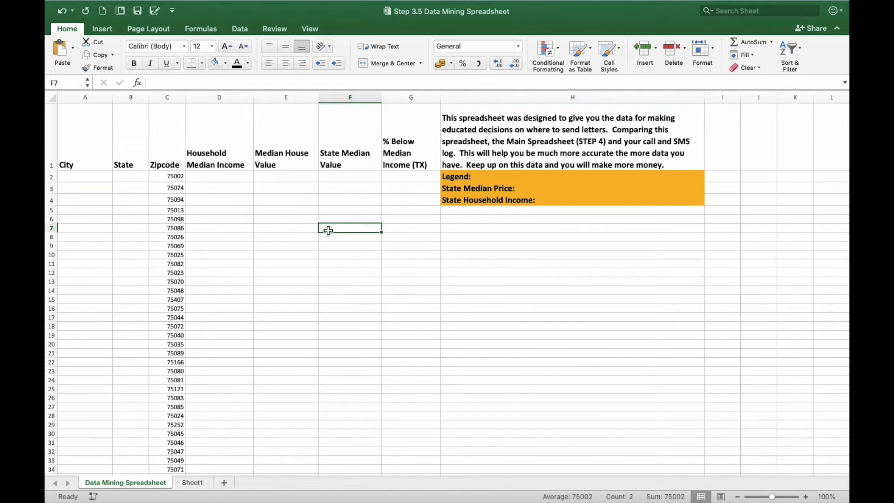
scroll(329, 231, down, 1)
scroll(328, 230, up, 1)
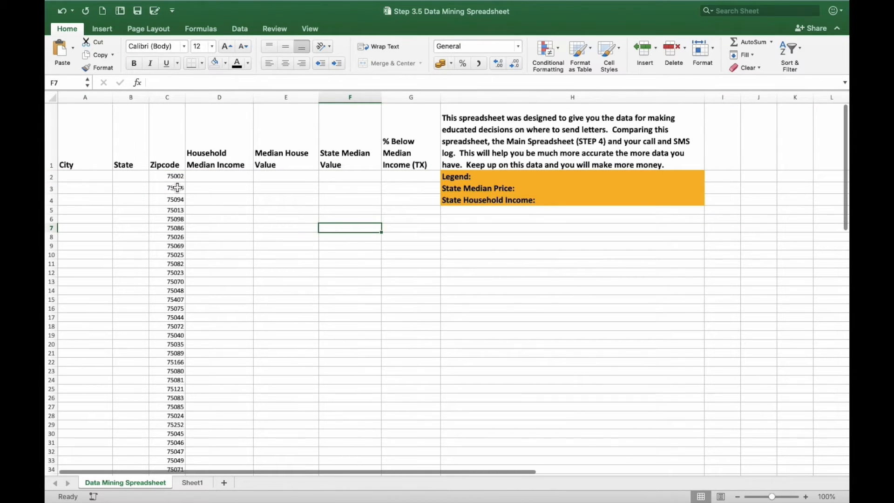
click(104, 176)
click(125, 176)
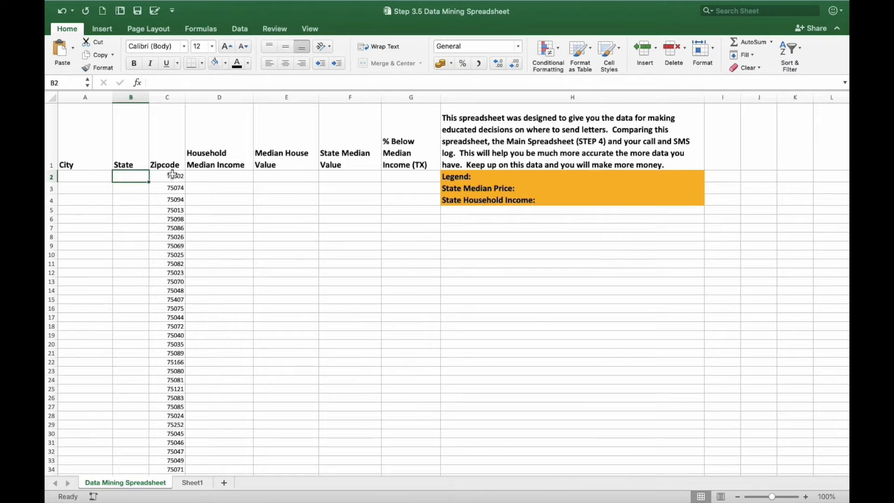
click(206, 176)
click(273, 176)
click(344, 178)
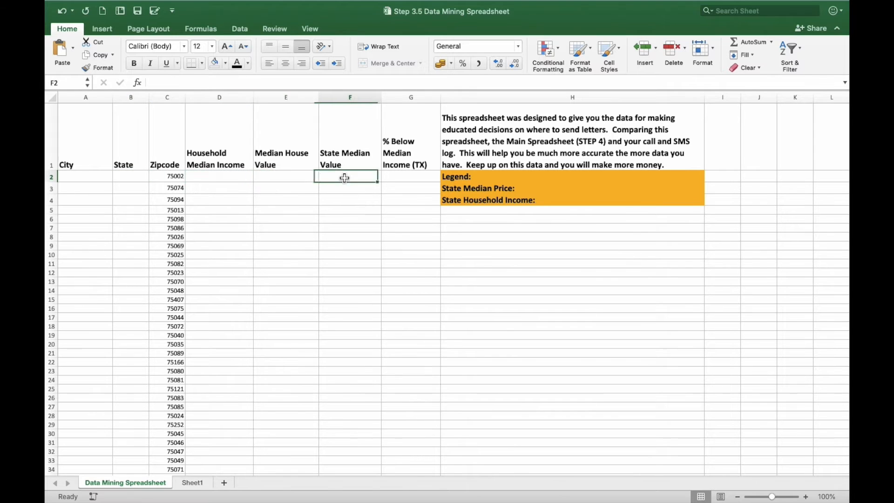
click(405, 176)
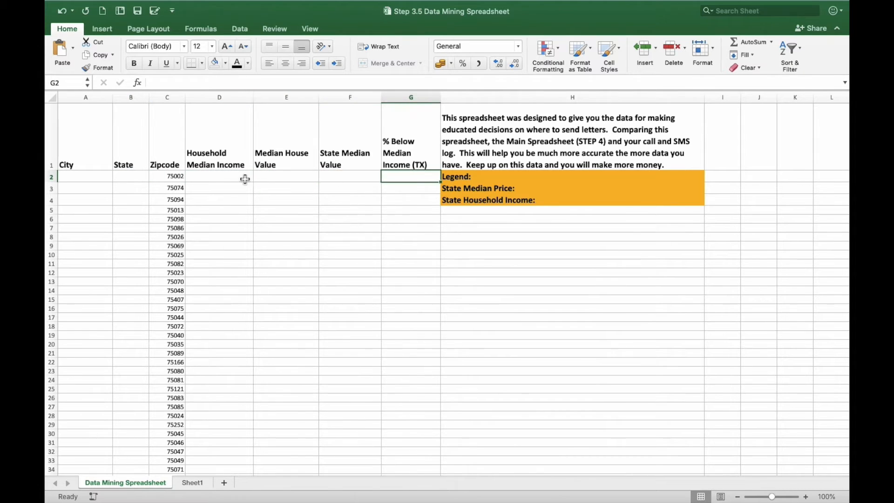
- Copy ZIP code 75002 from C2, switch to the browser and open city-data.com in a new tab
click(165, 179)
key(super+c)
key(ctrl+Left)
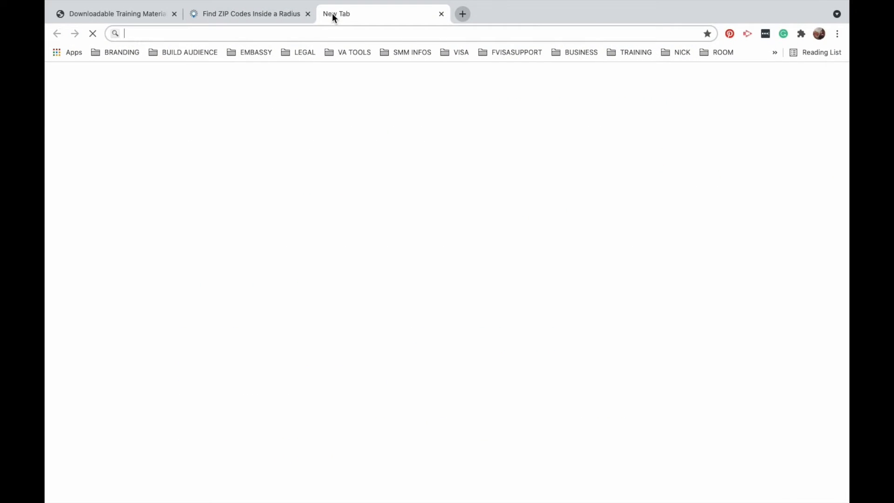
text(cit)
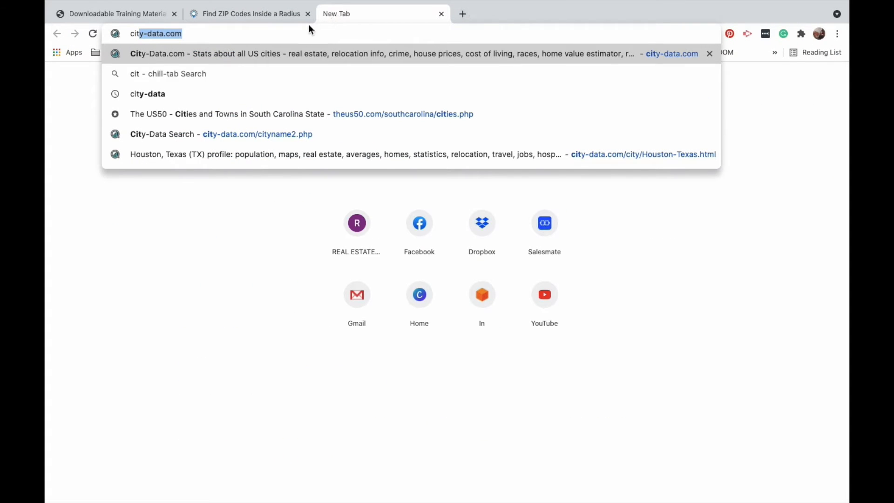
click(255, 54)
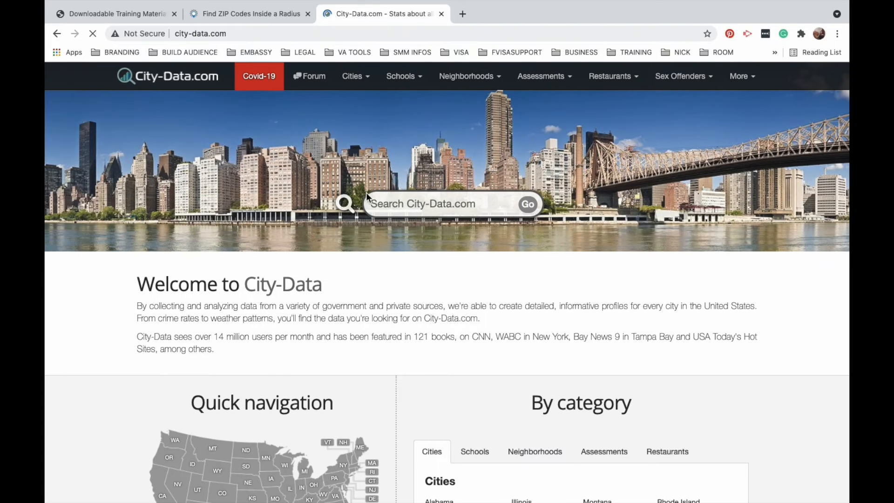
- Search City-Data.com for the copied ZIP code 75002 to open its detailed profile
click(421, 209)
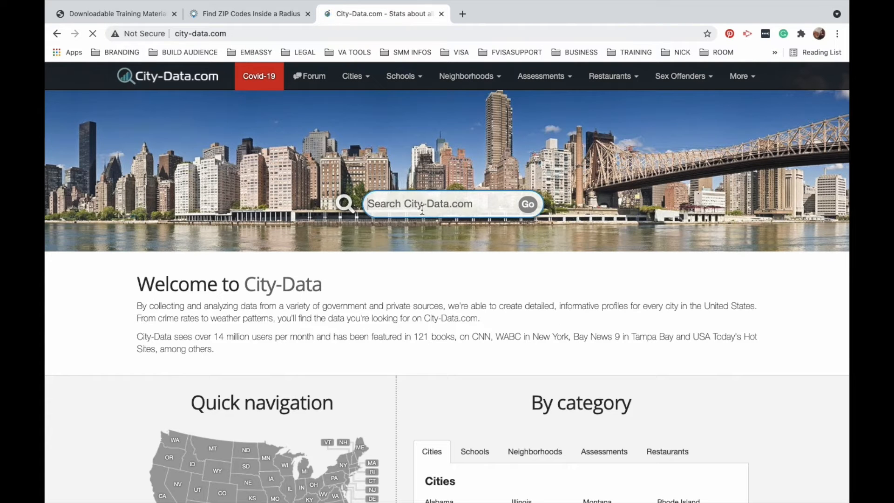
key(ctrl+v)
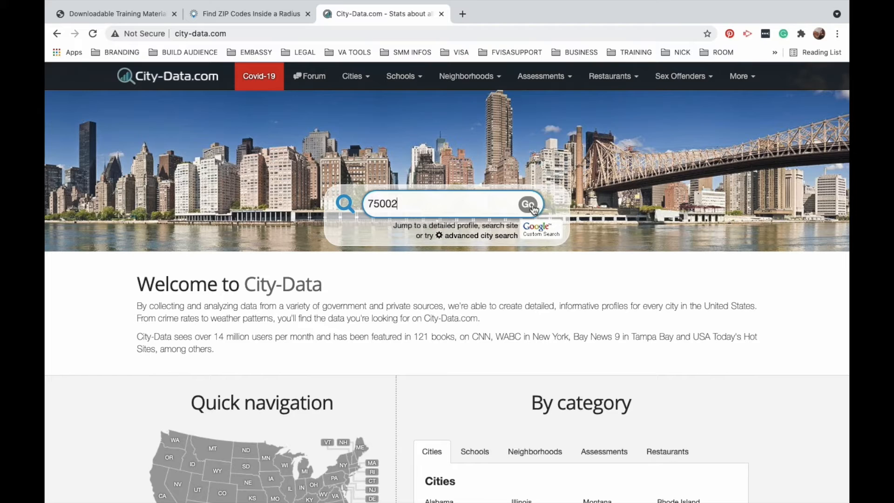
click(533, 208)
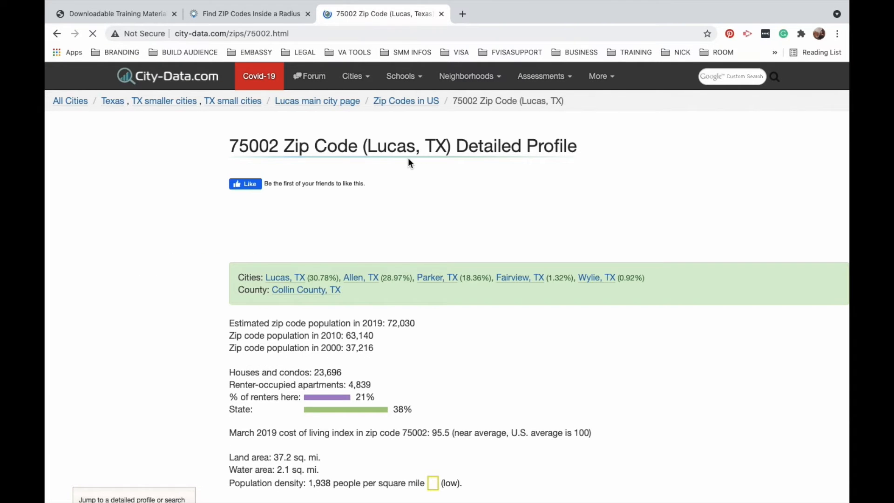
- Return to the spreadsheet and enter Lucas as the city and TX as the state for ZIP code 75002
key(ctrl+Right)
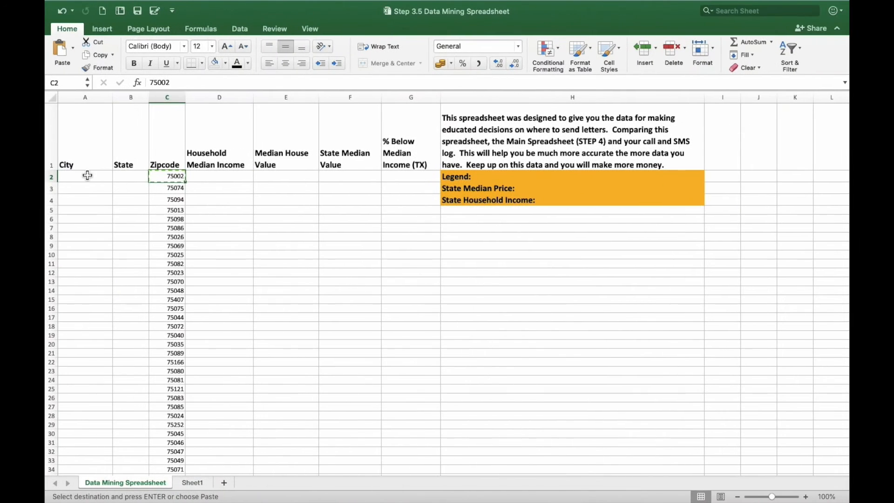
click(87, 175)
text(Lucas)
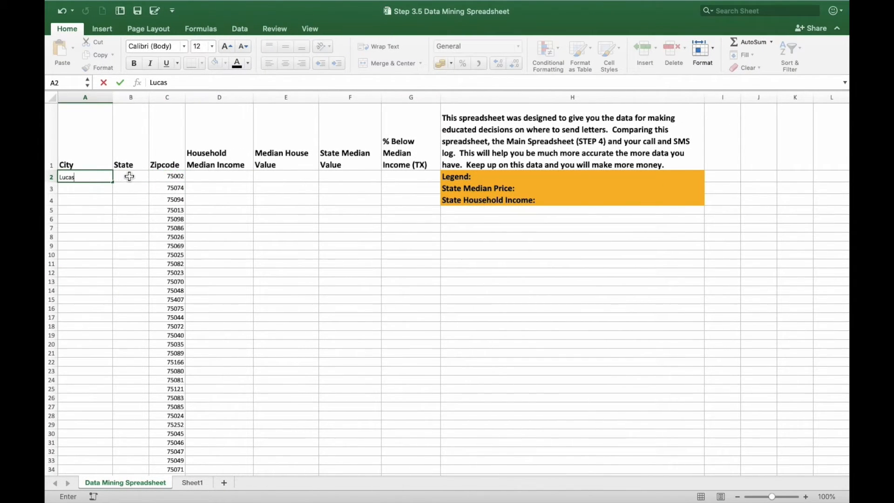
click(126, 176)
text(TX)
click(224, 209)
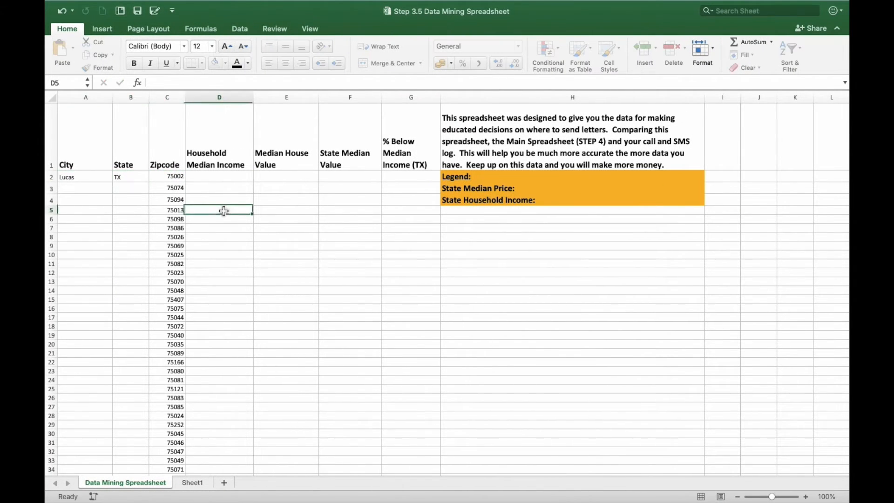
- Look up the estimated median house value for 75002 on City-Data.com and enter 305186 as its Median House Value in E2
key(ctrl+Left)
scroll(323, 415, down, 15)
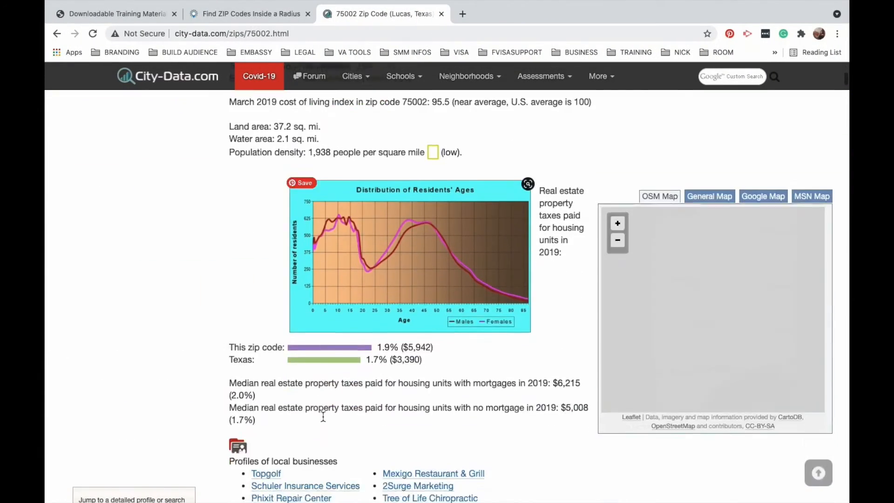
scroll(323, 415, down, 15)
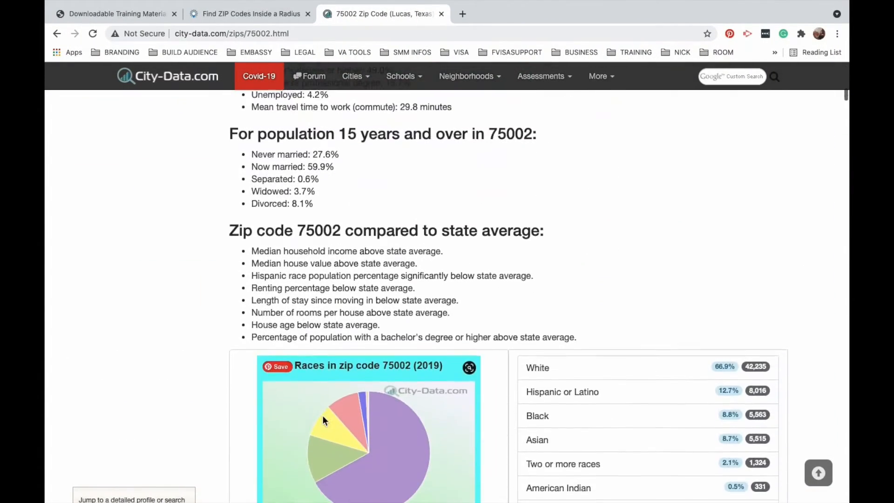
scroll(323, 420, down, 5)
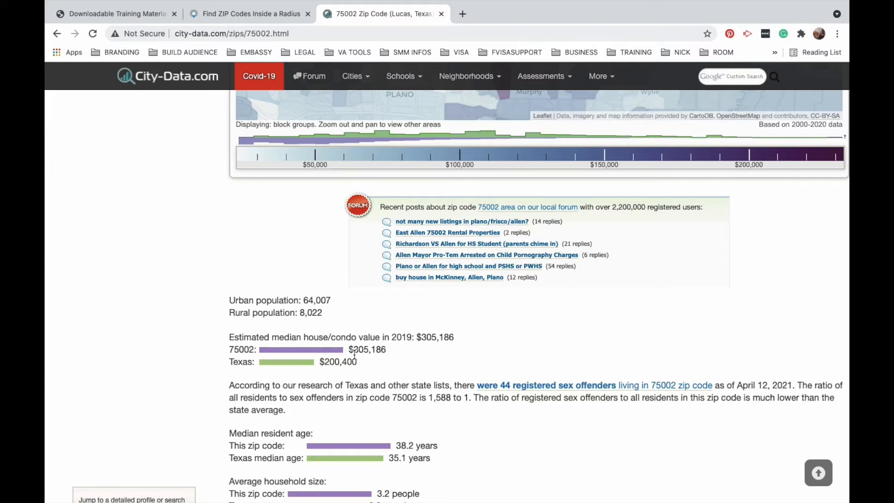
key(ctrl+Right)
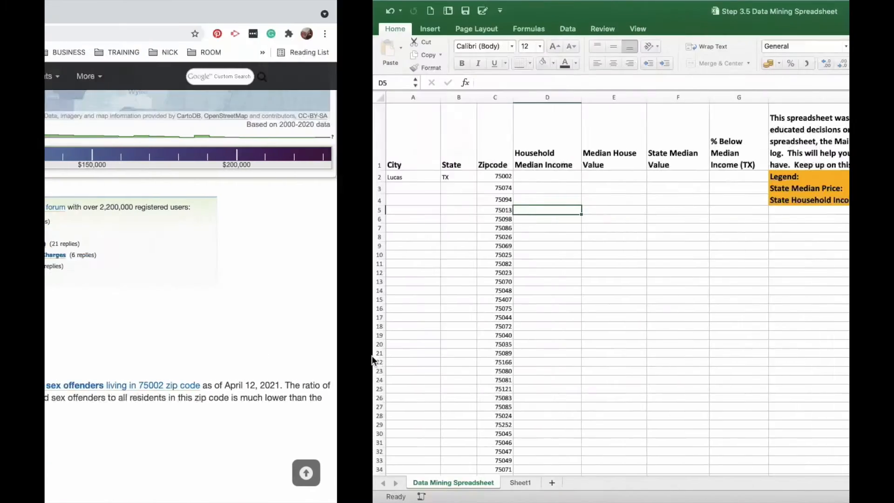
click(293, 180)
text(305186)
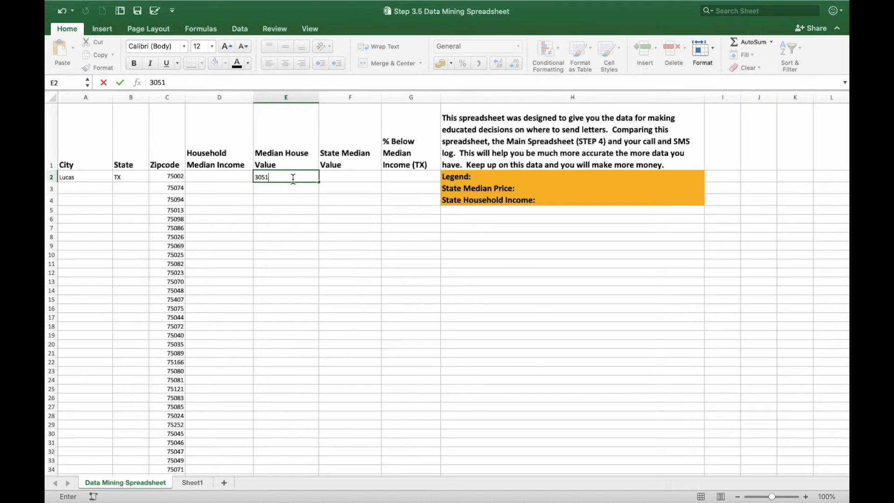
- Check the Texas median house value on City-Data.com and enter 200400 as the State Median Value in F2
click(342, 177)
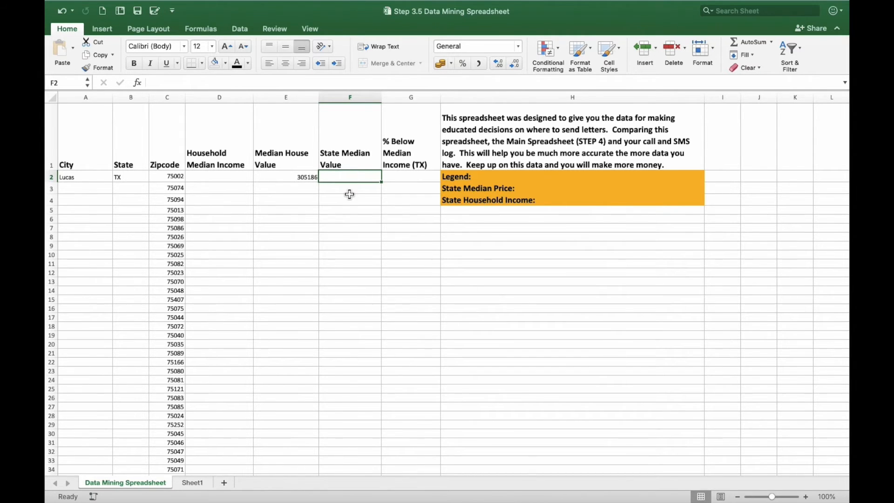
key(ctrl+Left)
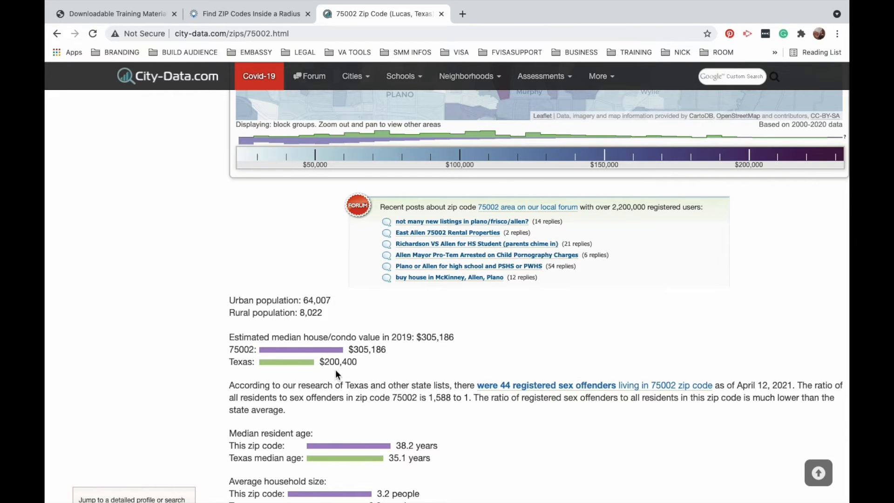
key(ctrl+Right)
text(2)
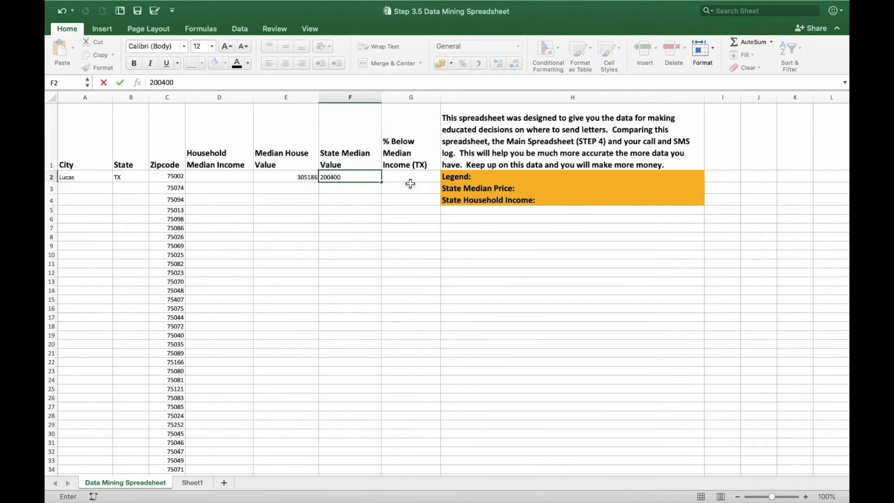
click(302, 188)
- Look up the 2012 average adjusted gross income for 75002 on City-Data.com and enter 80721 as its Household Median Income in D2
click(227, 180)
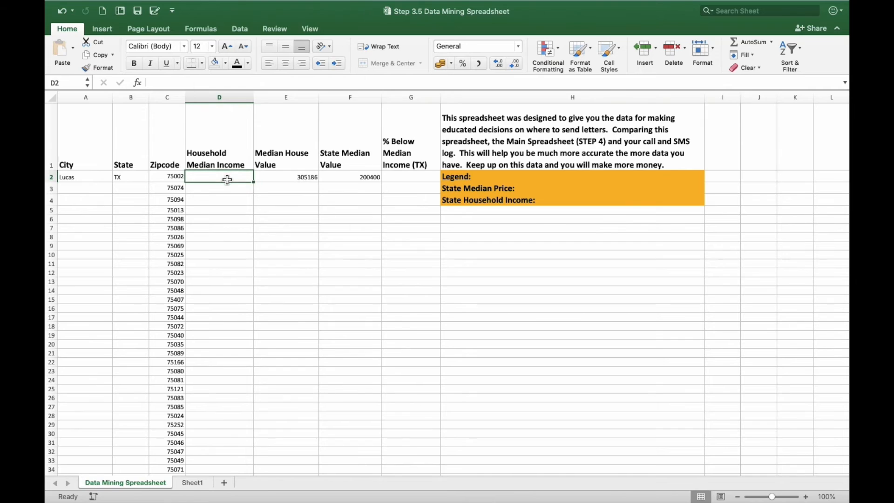
key(ctrl+Left)
scroll(348, 397, down, 8)
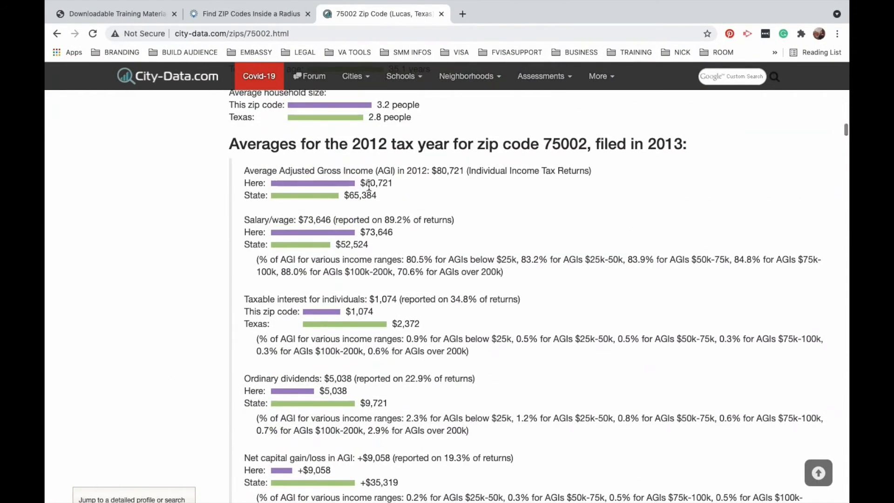
key(ctrl+Right)
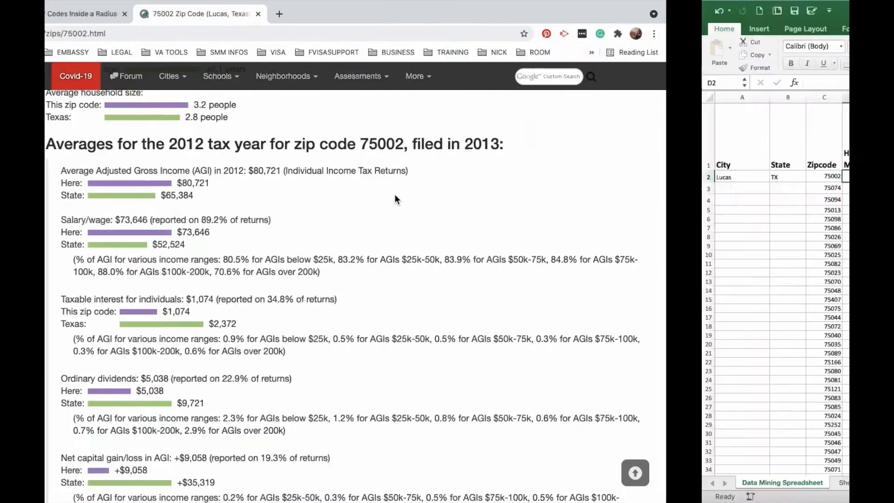
text(80721)
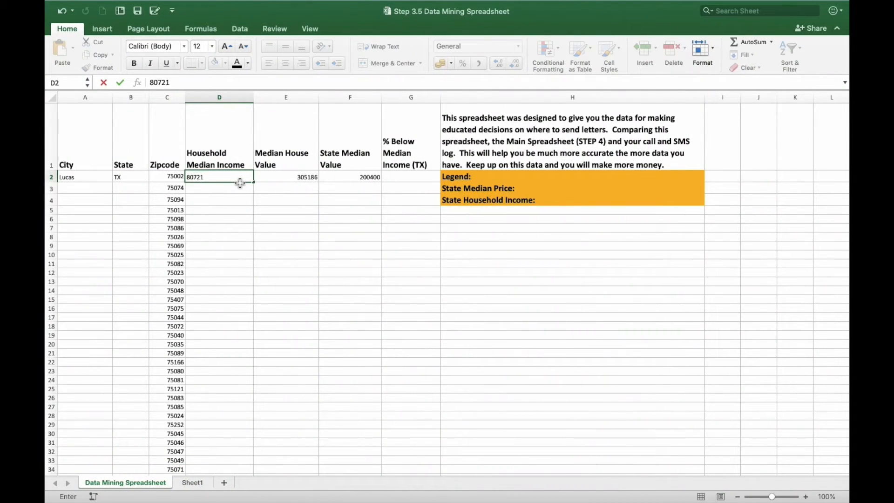
click(286, 190)
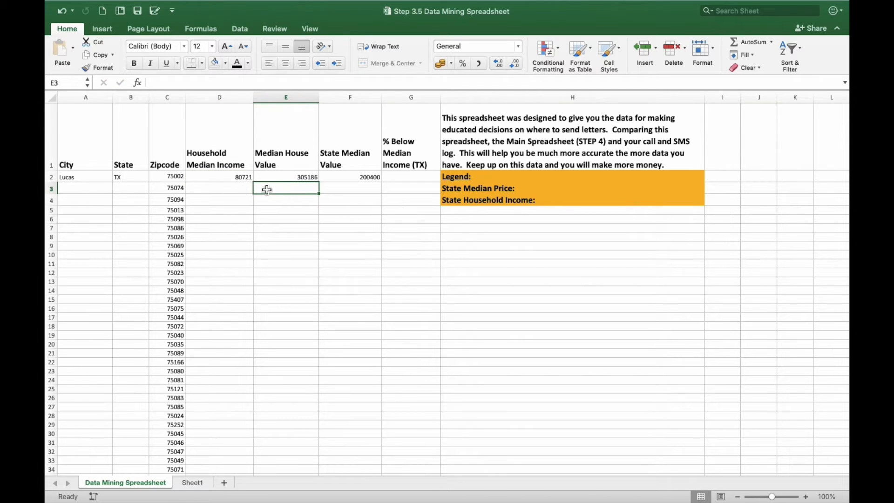
- Format the income and house values in D2:F2 as accounting figures in US dollars, English (United States)
click(238, 177)
click(305, 176)
click(352, 177)
drag(220, 171, 322, 170)
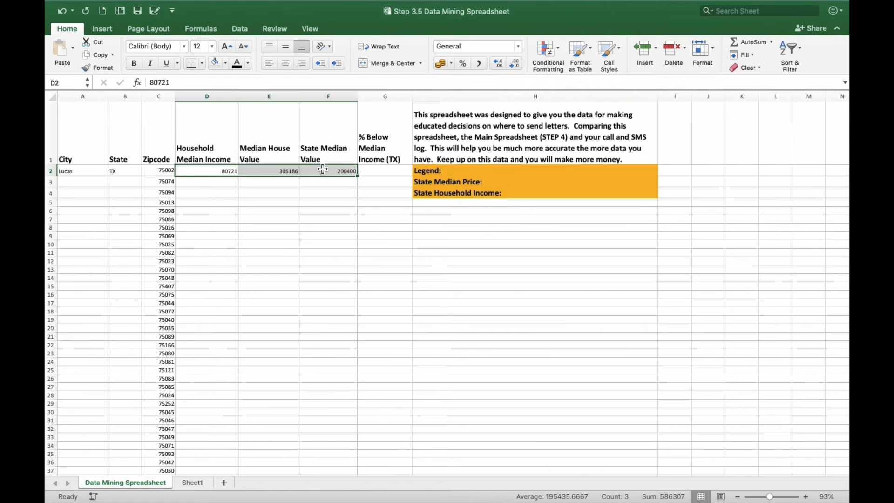
click(451, 65)
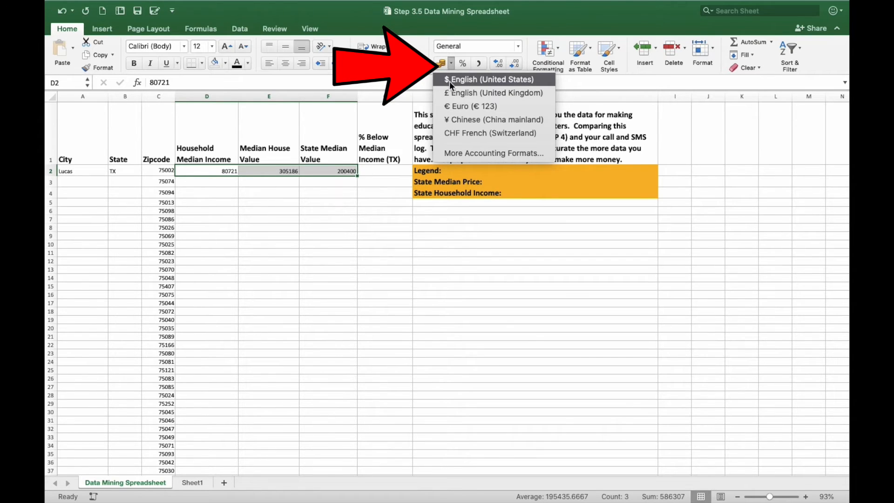
click(456, 83)
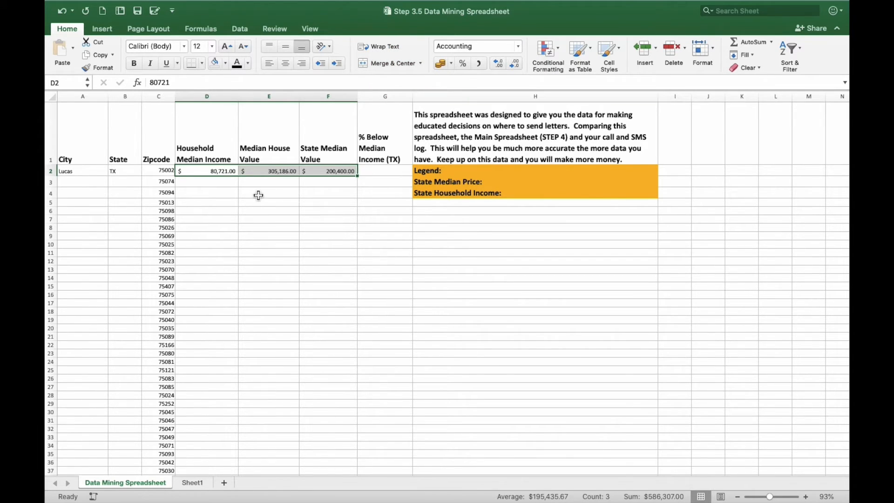
- Copy the ZIP code 75074 from C3 and search City-Data.com for it to open its detailed profile
scroll(258, 195, up, 10)
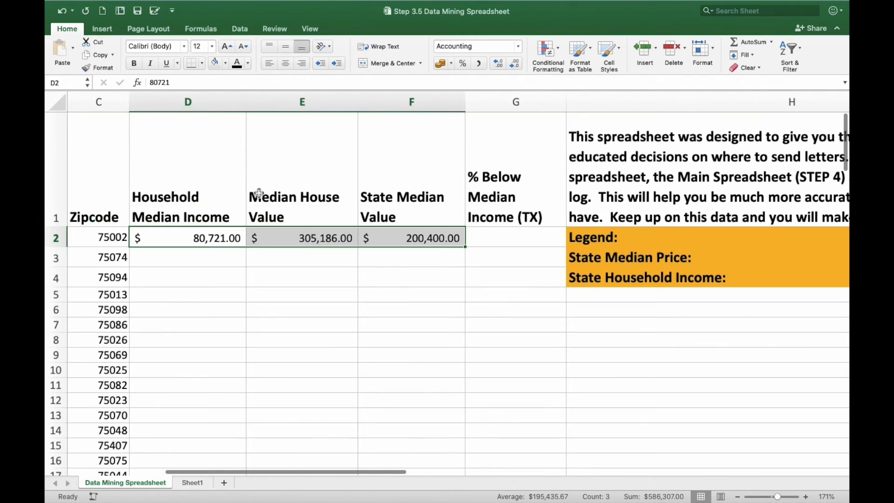
click(112, 257)
scroll(186, 286, down, 10)
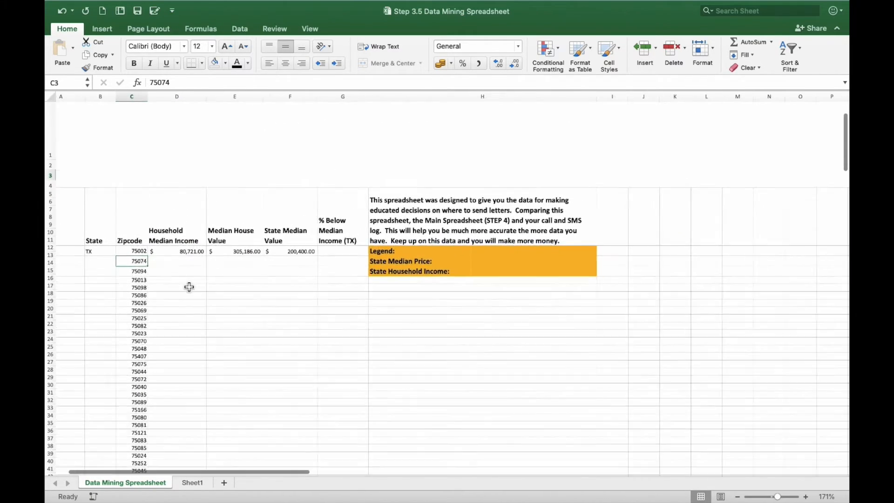
key(super+c)
key(ctrl+Left)
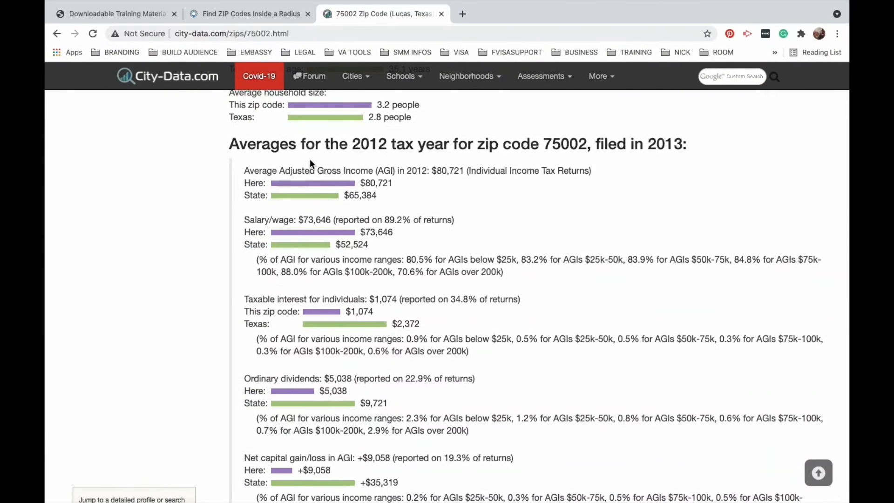
click(177, 72)
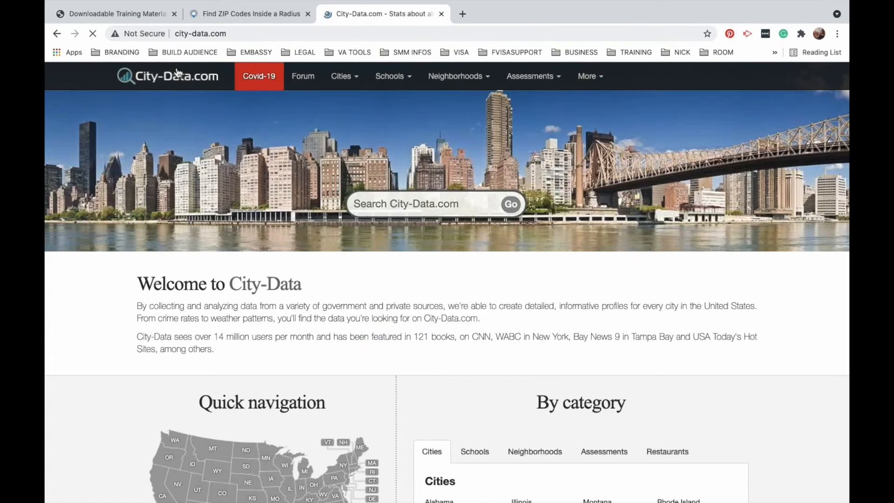
click(396, 210)
key(super+v)
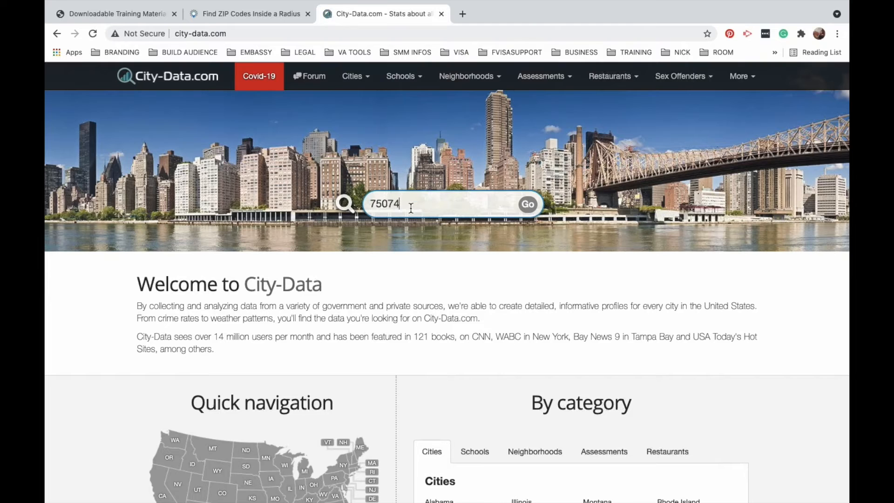
click(528, 205)
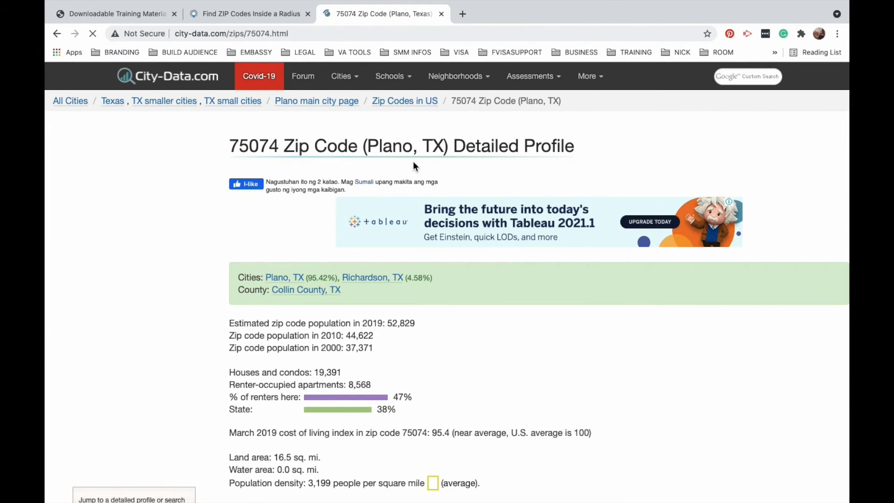
- Return to the spreadsheet and enter Plano as the city and TX as the state for ZIP code 75074
key(ctrl+Right)
click(91, 174)
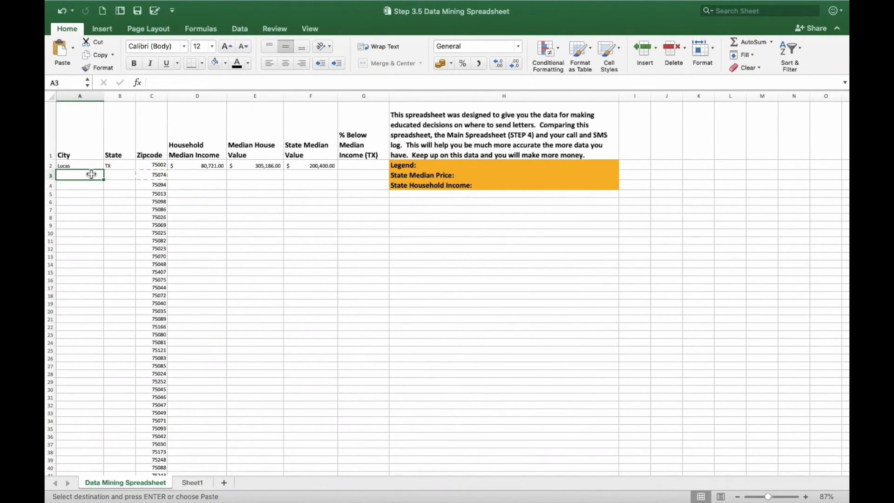
text(Plano)
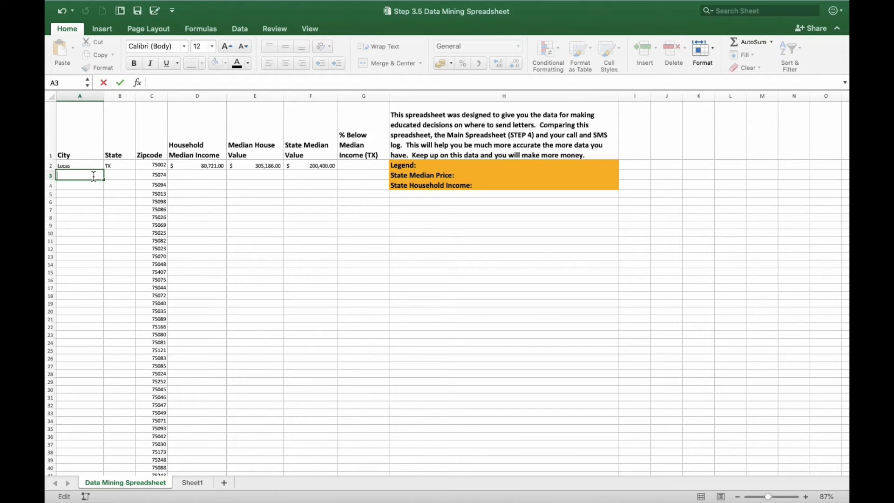
click(126, 178)
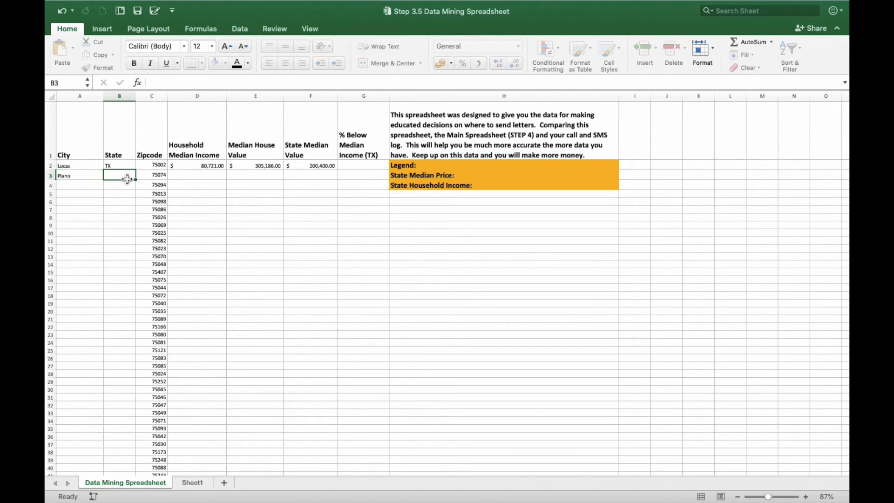
text(TX)
key(Tab)
- Look up the estimated median house value for 75074 on City-Data.com and enter 253,106 as its Median House Value in E3
key(super+Tab)
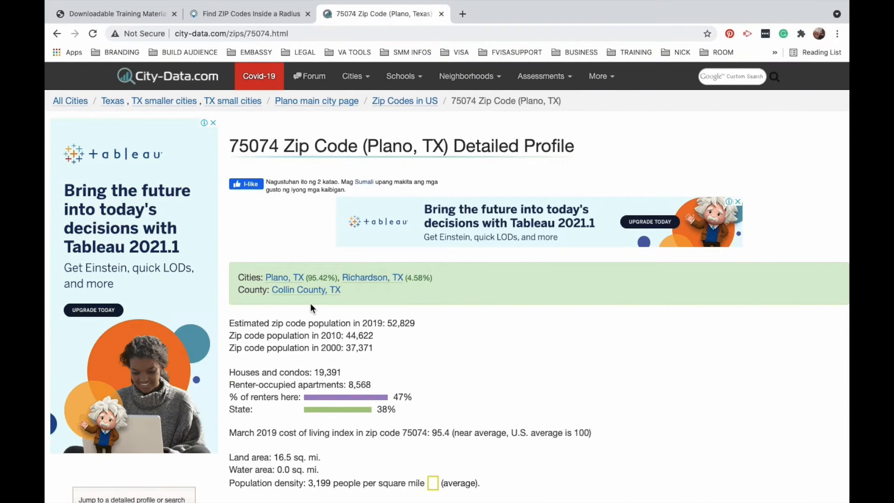
scroll(310, 303, down, 3)
scroll(310, 303, down, 15)
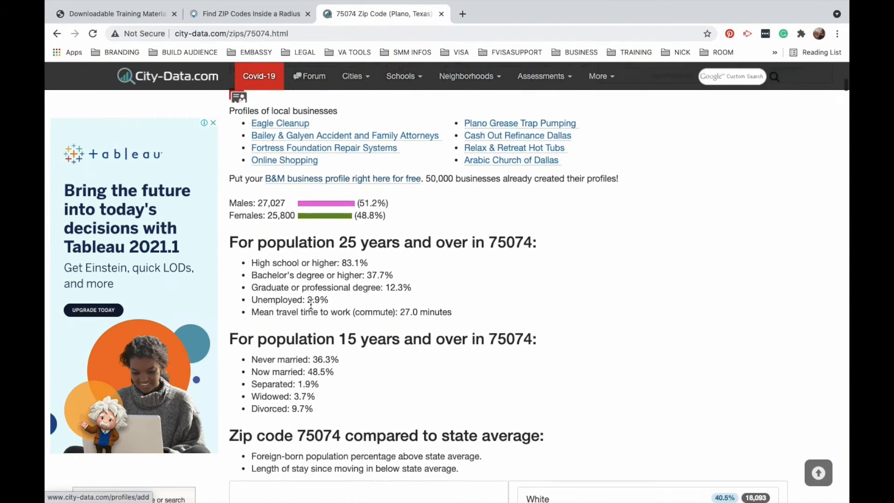
scroll(310, 303, down, 15)
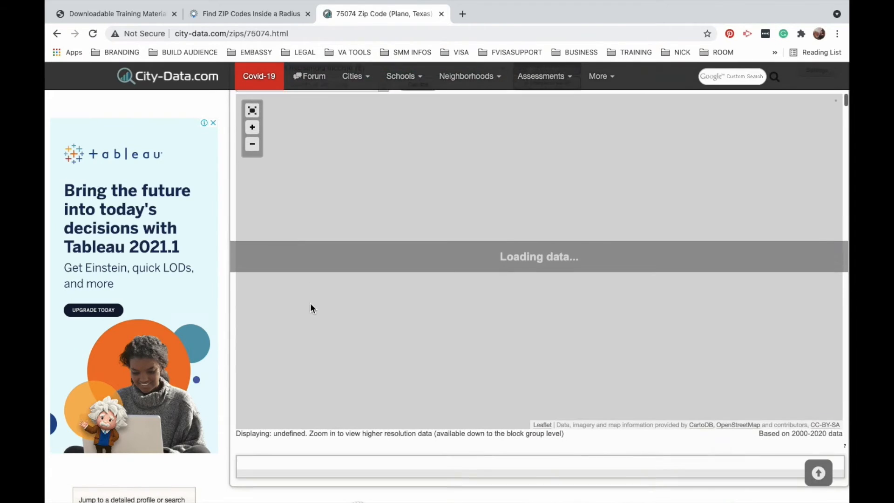
scroll(317, 410, down, 7)
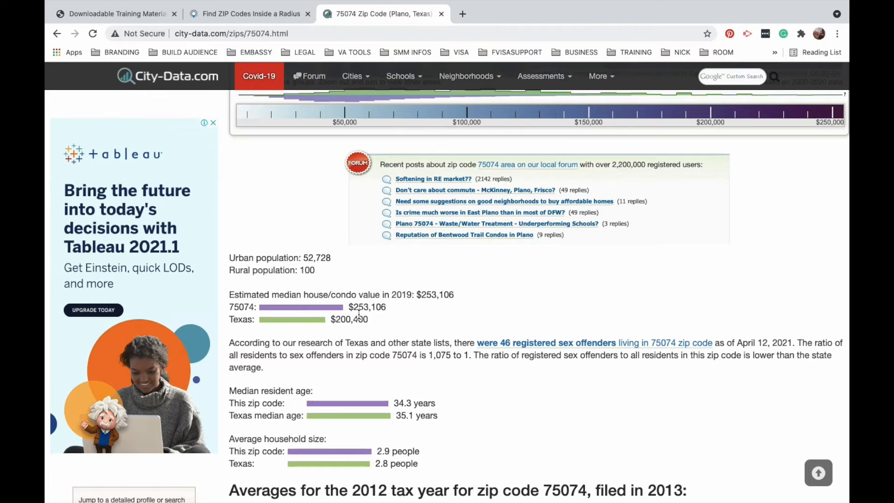
key(ctrl+Right)
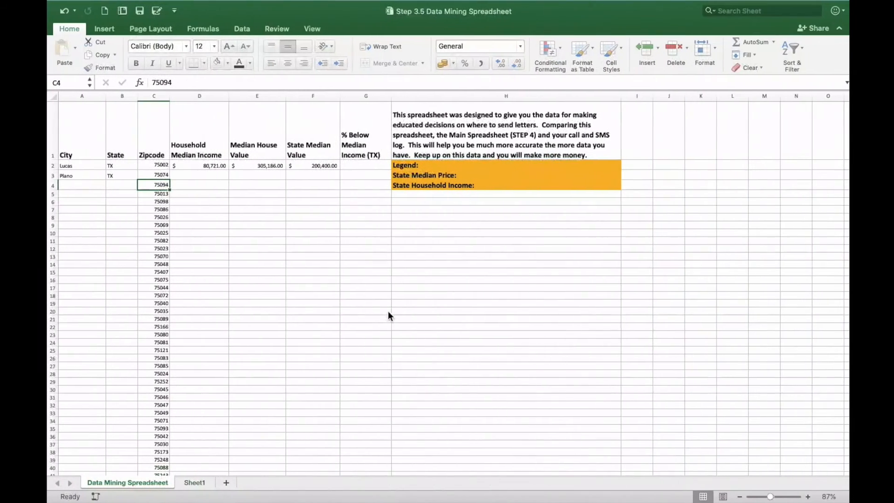
click(261, 176)
text(253,106)
- Enter 200400 as the State Median Value for ZIP code 75074 in F3
click(189, 178)
click(315, 178)
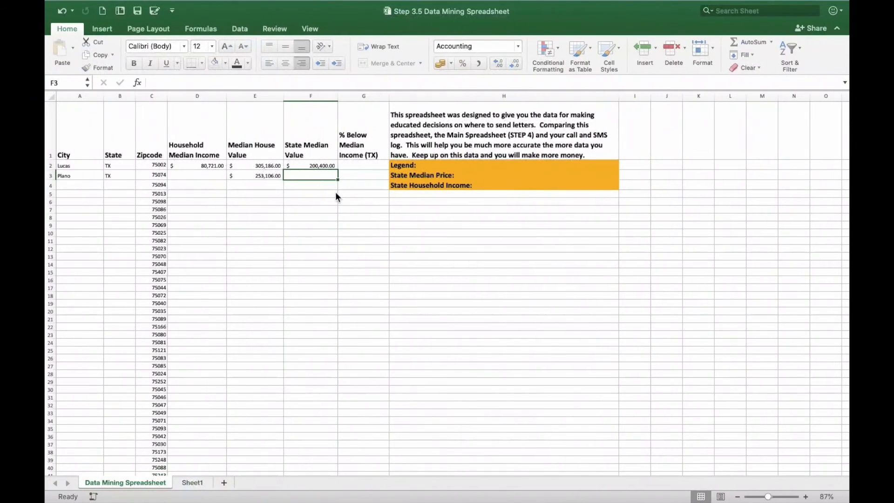
text(200400)
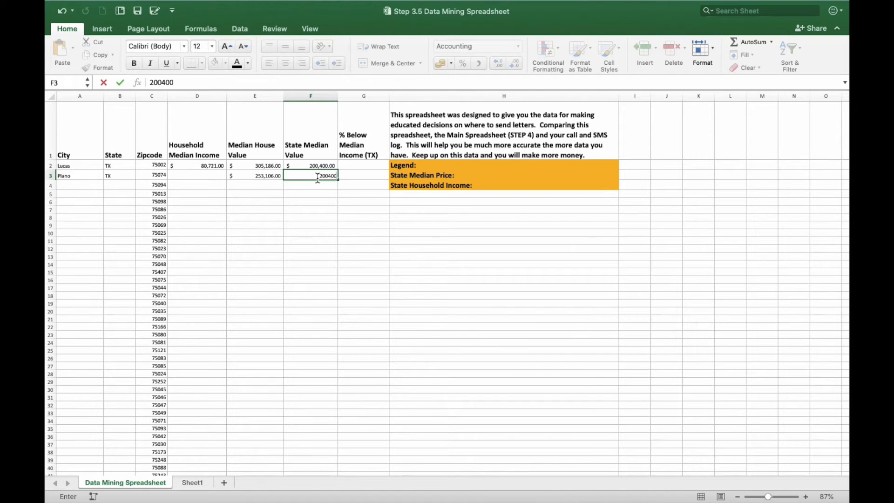
- Look up the 2012 average adjusted gross income for 75074 on City-Data.com and enter 57937 as its Household Median Income in D3
click(203, 176)
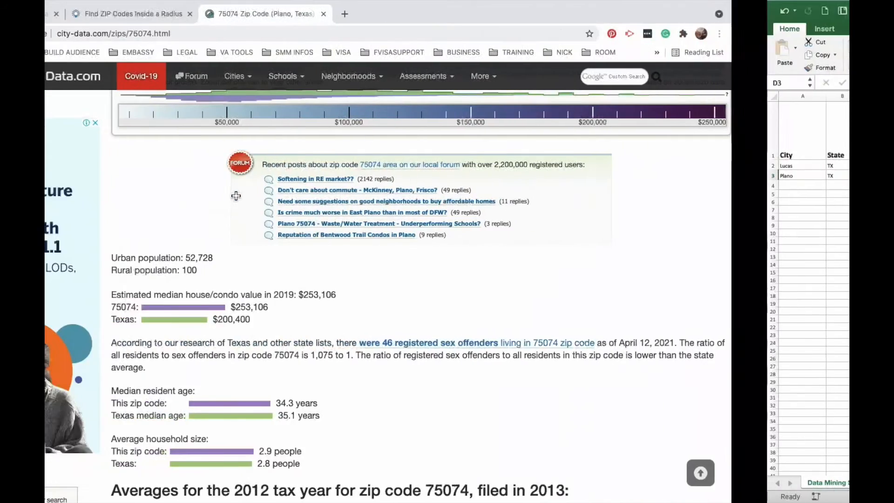
scroll(317, 366, down, 6)
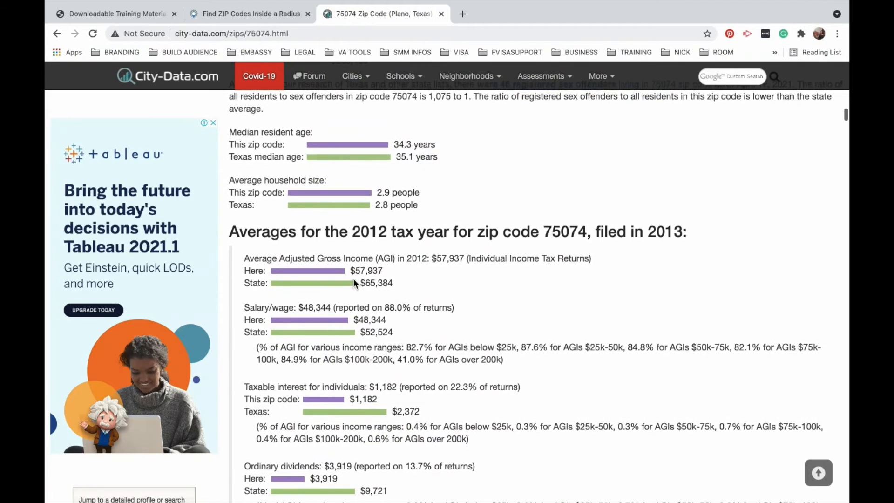
key(ctrl+Right)
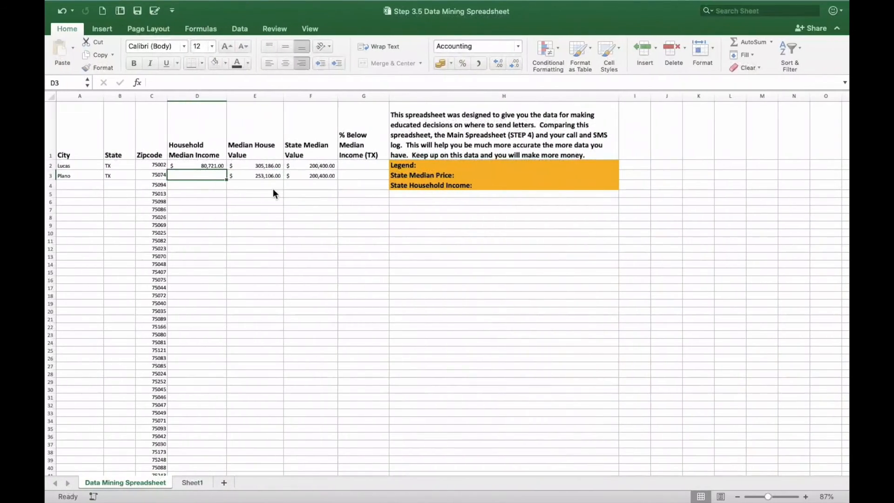
text(57)
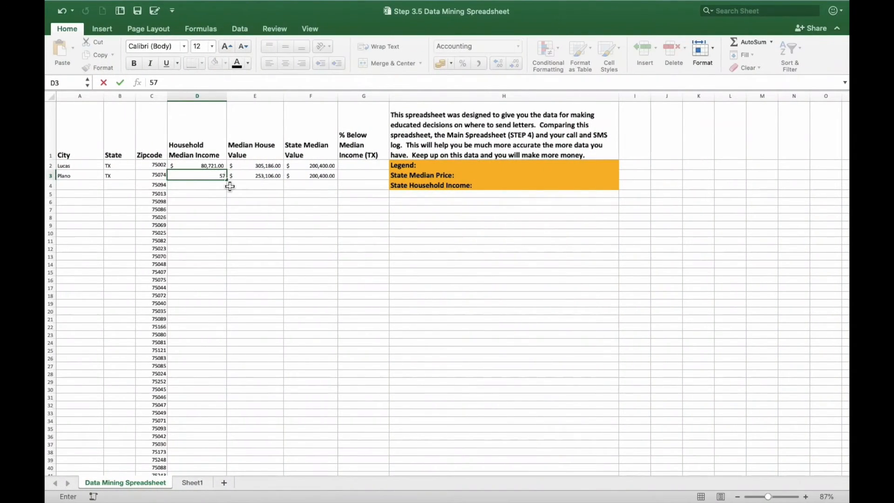
click(255, 185)
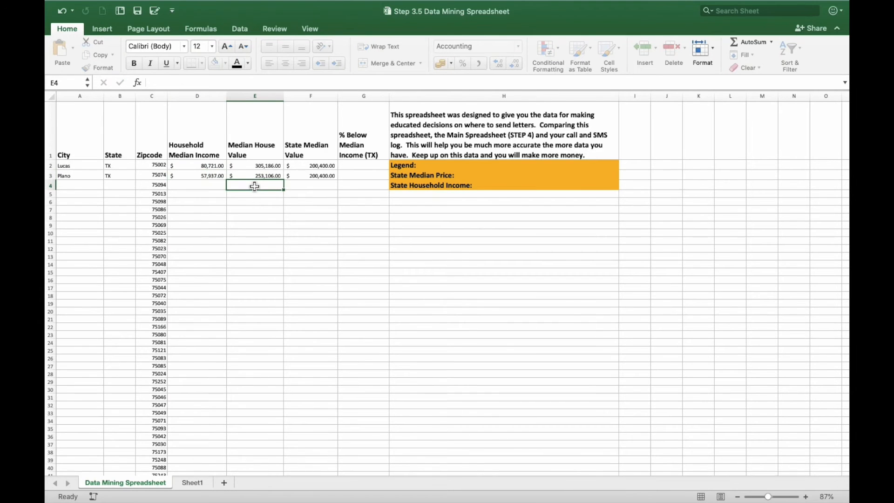
scroll(255, 186, up, 3)
scroll(254, 186, up, 2)
scroll(255, 186, left, 4)
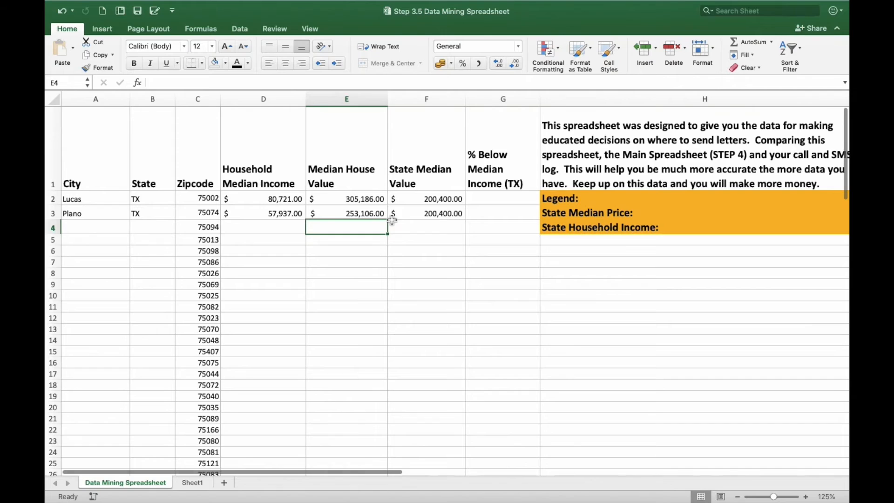
click(274, 217)
click(322, 213)
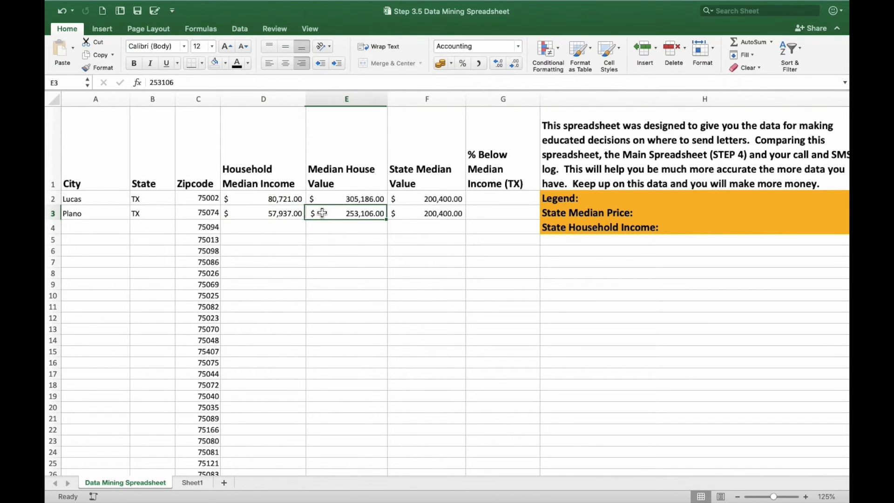
- Copy the State Median Value of 200,400 from F3 down column F for the remaining ZIP codes
click(452, 214)
scroll(454, 327, down, 2)
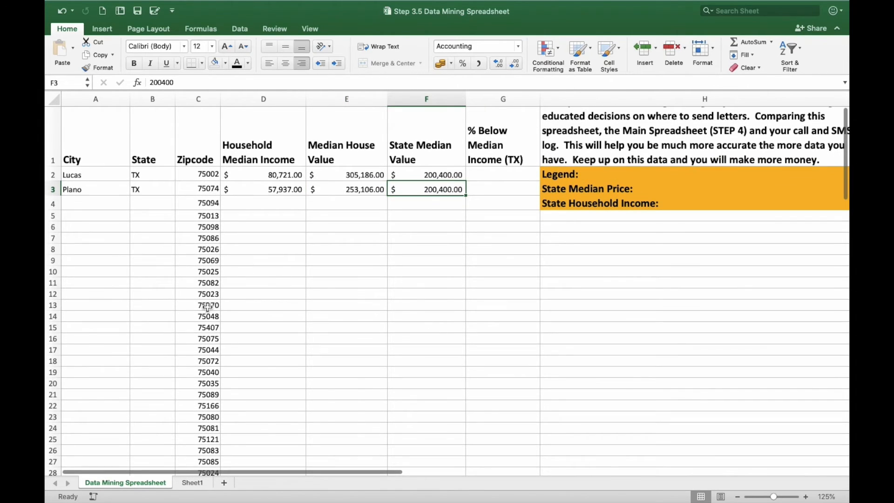
scroll(461, 321, down, 1)
scroll(461, 321, down, 1)
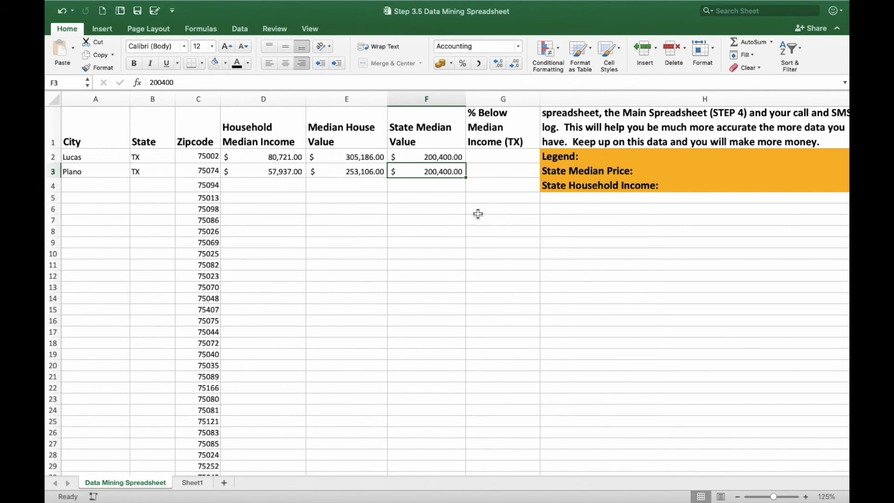
click(467, 180)
drag(467, 180, 463, 421)
scroll(456, 343, down, 6)
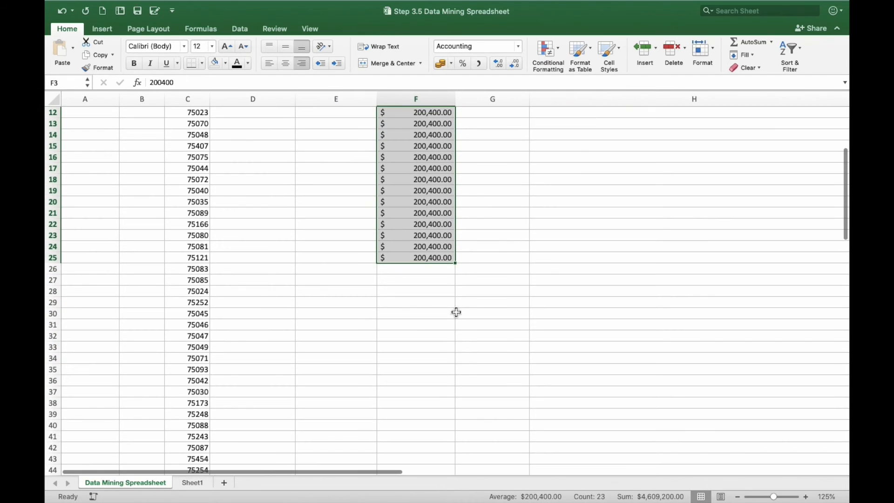
click(456, 266)
drag(457, 267, 456, 398)
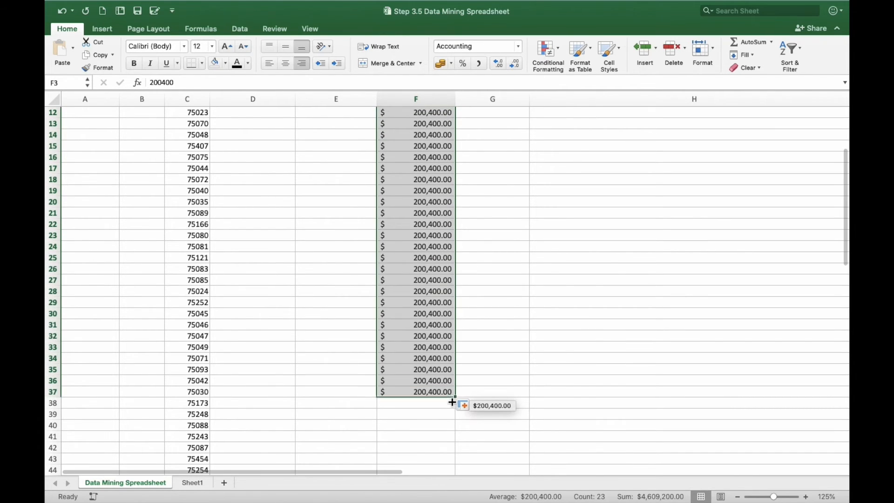
scroll(438, 314, down, 3)
scroll(438, 314, down, 4)
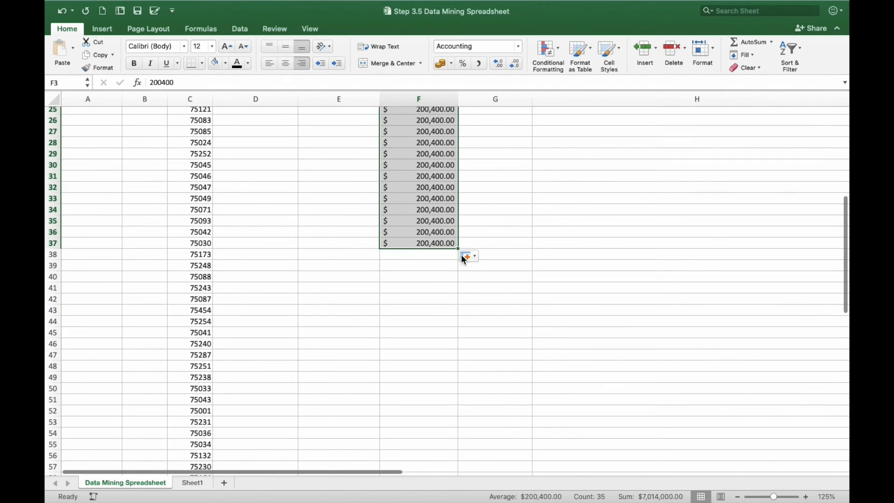
drag(459, 250, 454, 380)
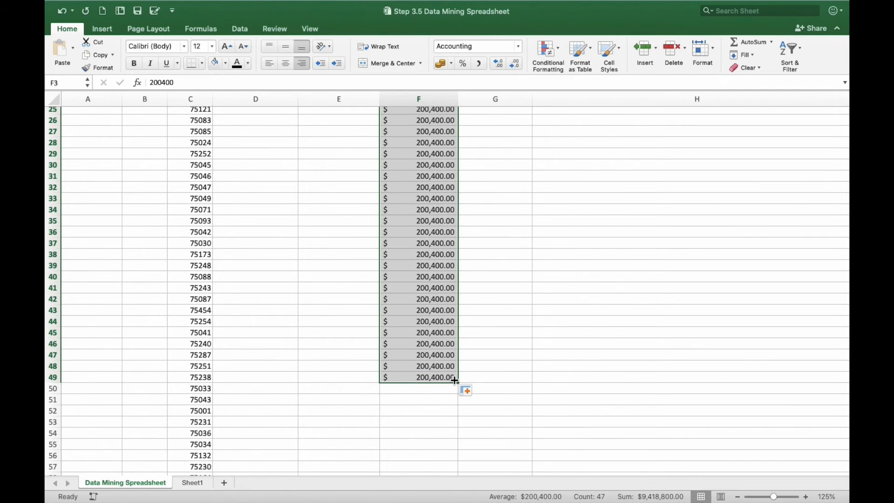
scroll(454, 380, down, 4)
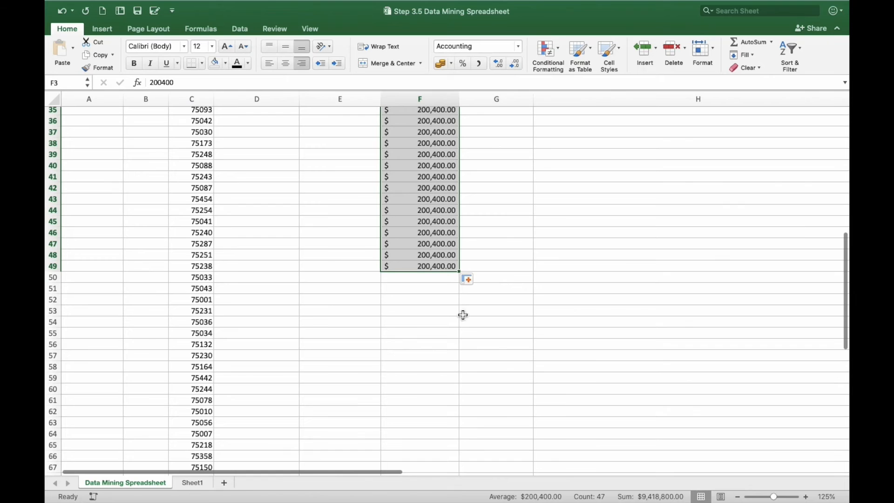
key(Right)
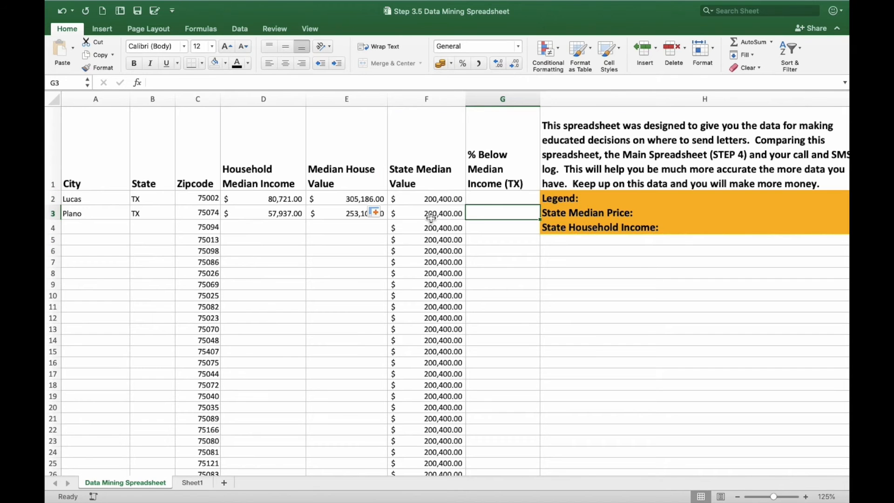
- Enter the formula =E2/F2 in G2 for the % Below Median column and format the cell as a percentage
click(510, 201)
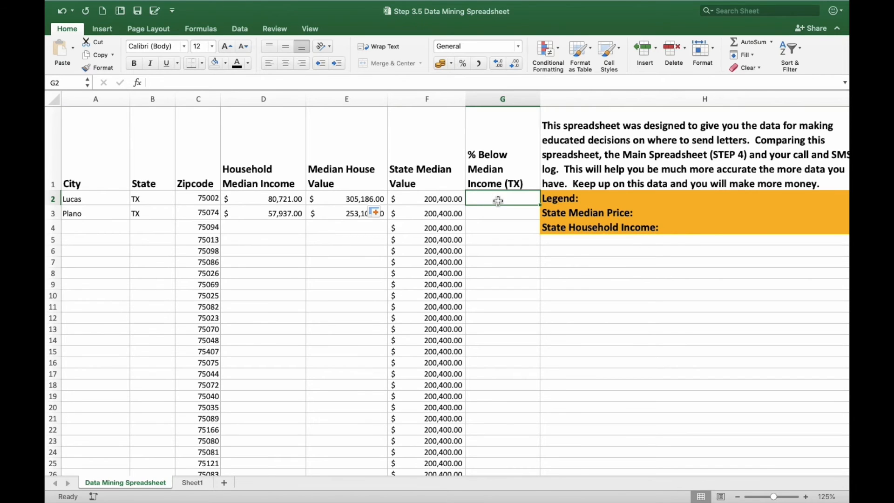
text(=)
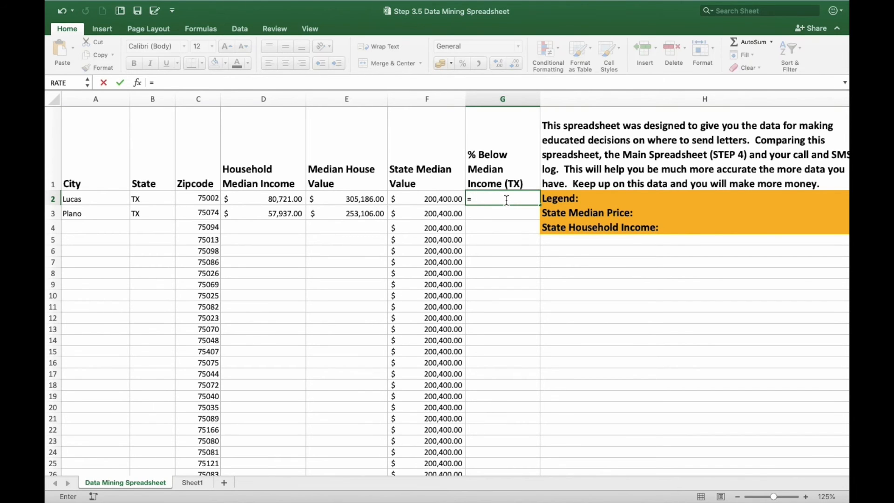
click(353, 199)
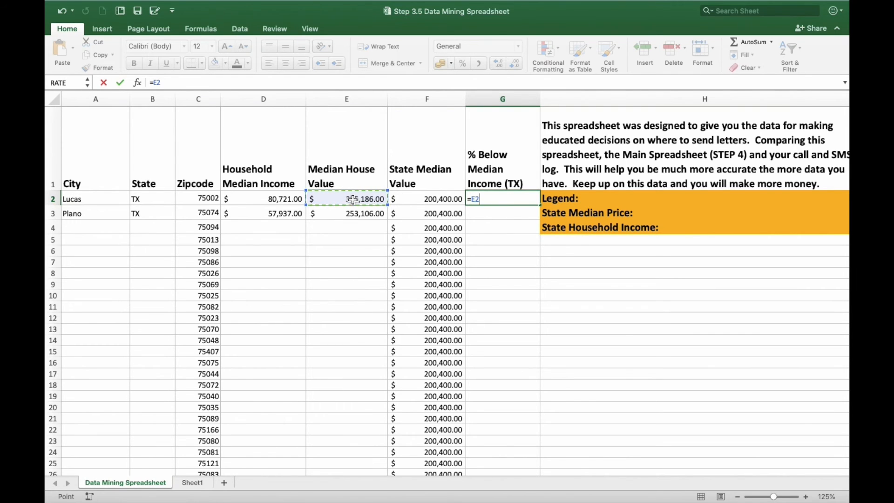
text(/)
click(418, 199)
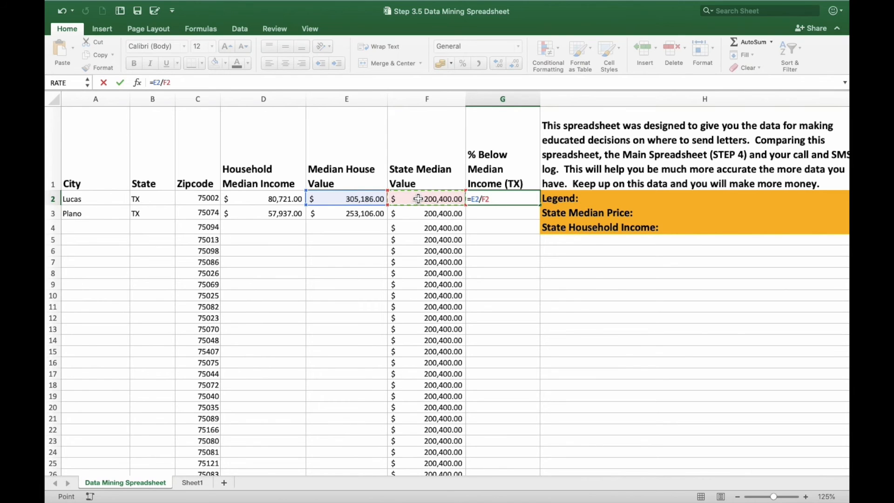
key(Return)
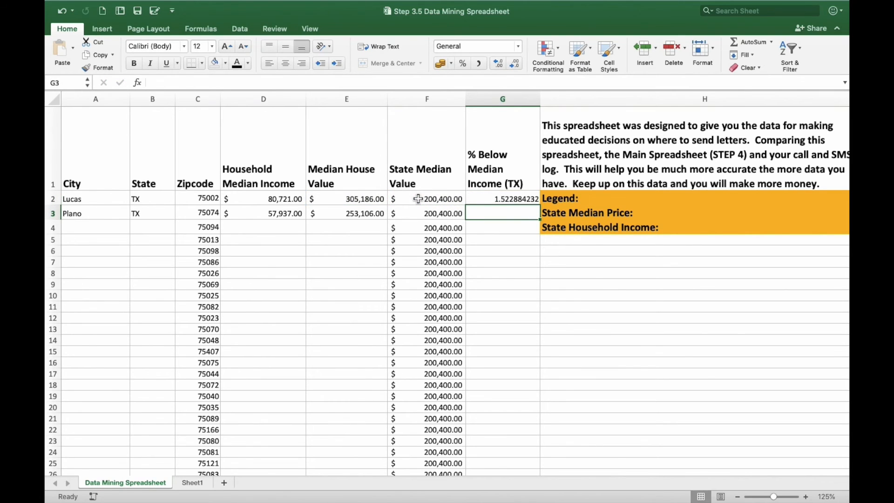
click(493, 201)
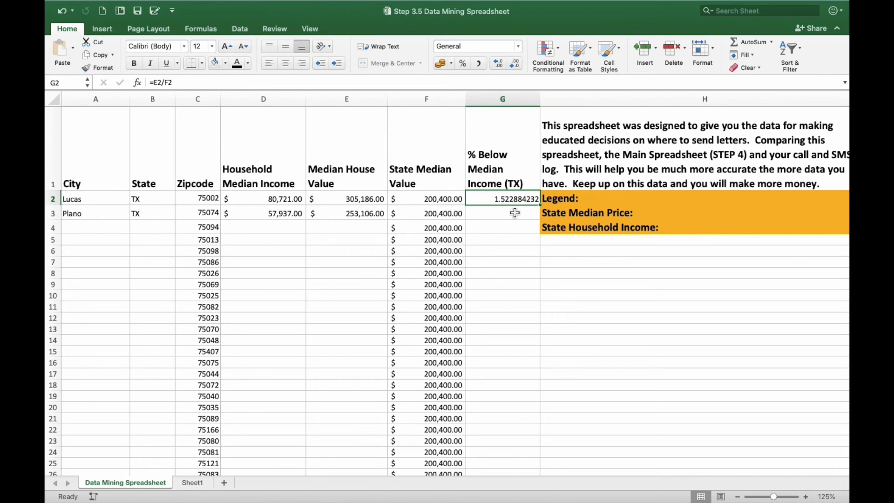
click(463, 65)
click(521, 213)
click(515, 249)
click(513, 292)
click(510, 318)
click(510, 329)
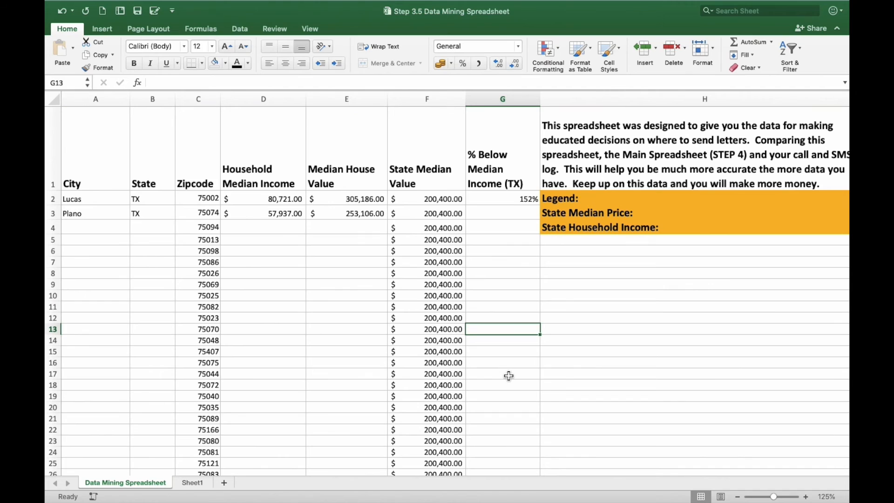
click(509, 375)
click(505, 408)
click(504, 421)
click(504, 432)
- Fill the percentage formula from G2 down column G through G79, the last ZIP code row
click(534, 202)
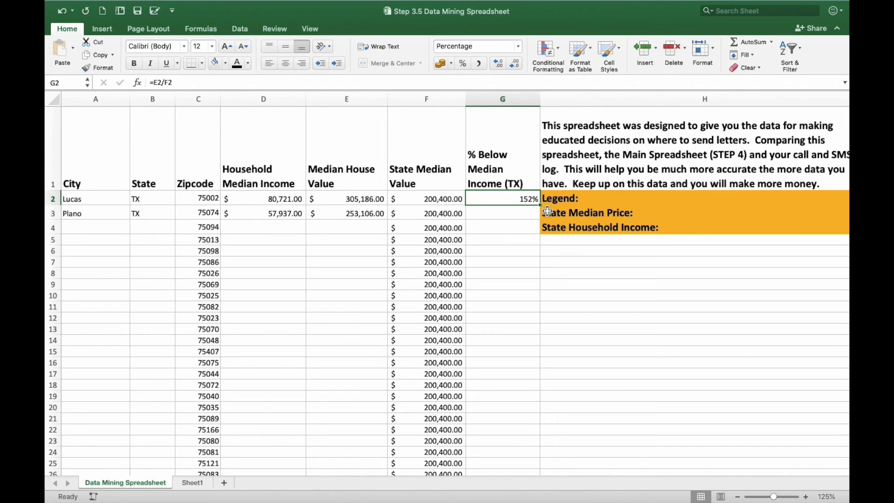
drag(542, 206, 544, 381)
scroll(542, 380, down, 5)
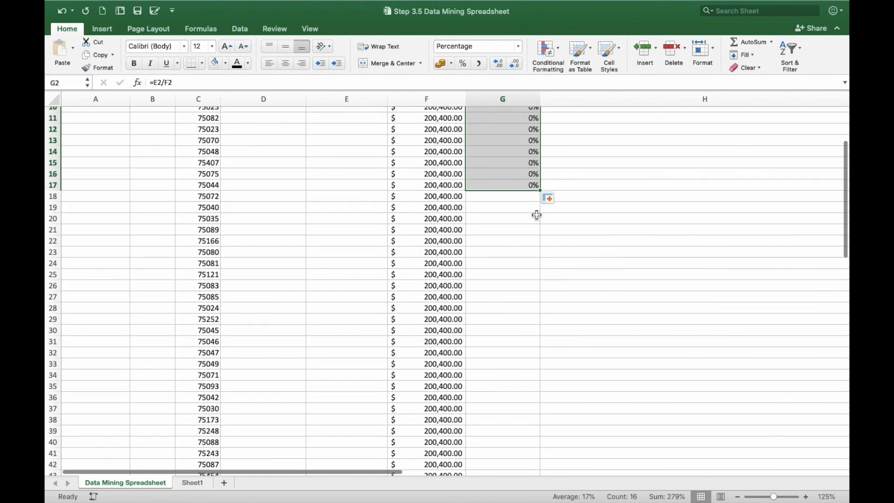
drag(542, 190, 545, 347)
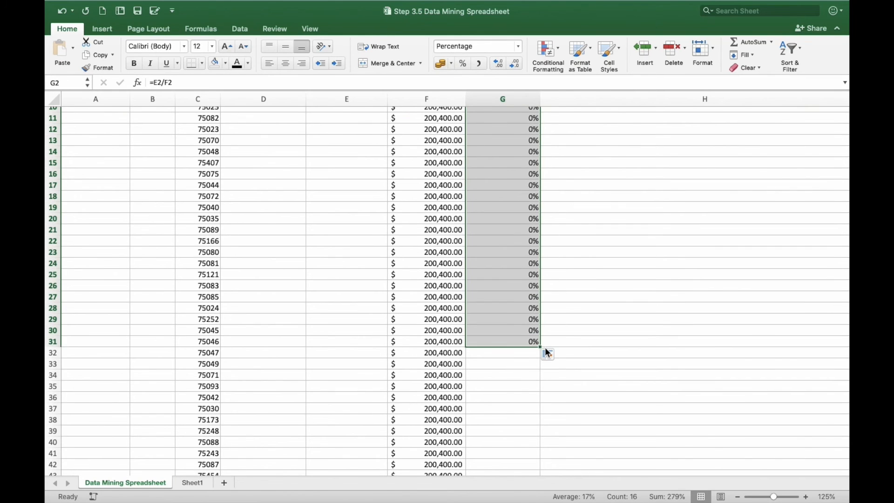
scroll(544, 347, down, 5)
click(547, 244)
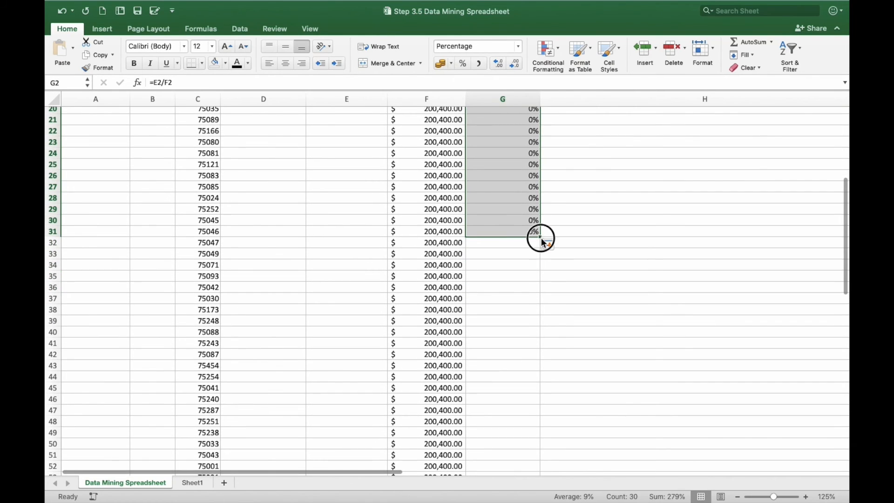
click(518, 252)
click(535, 232)
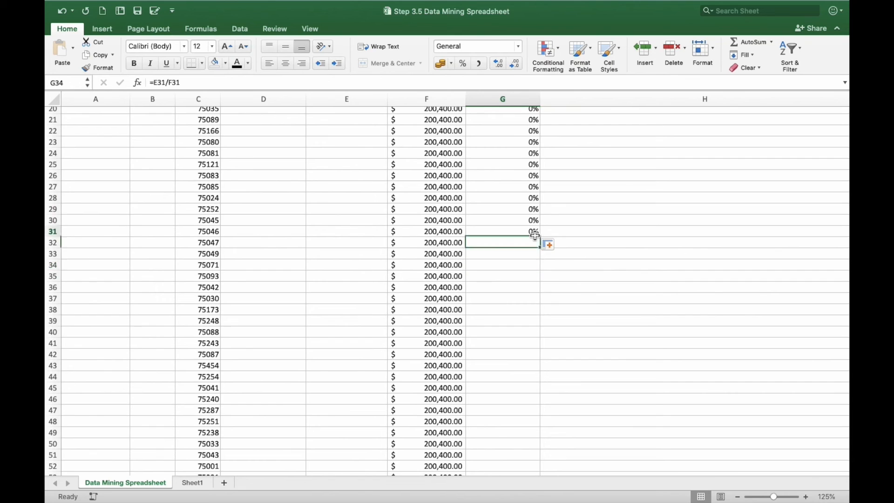
drag(542, 236, 540, 472)
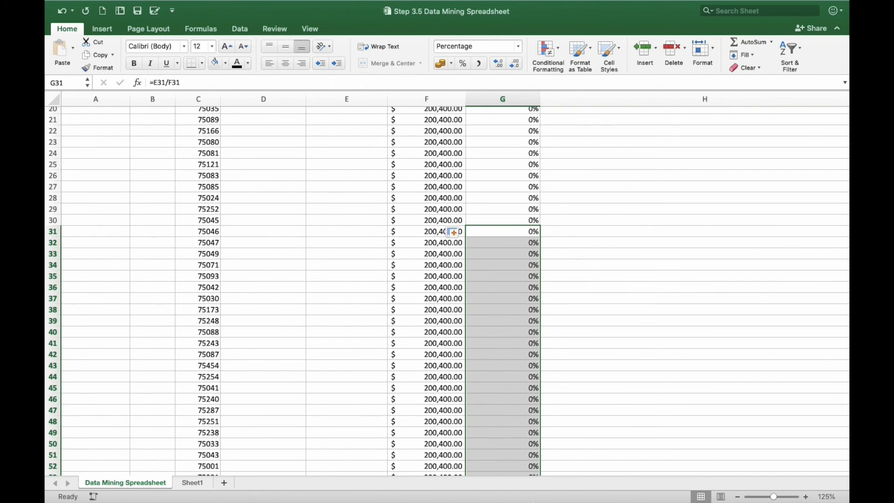
scroll(523, 343, down, 10)
scroll(521, 346, down, 5)
drag(538, 269, 538, 381)
scroll(495, 185, up, 15)
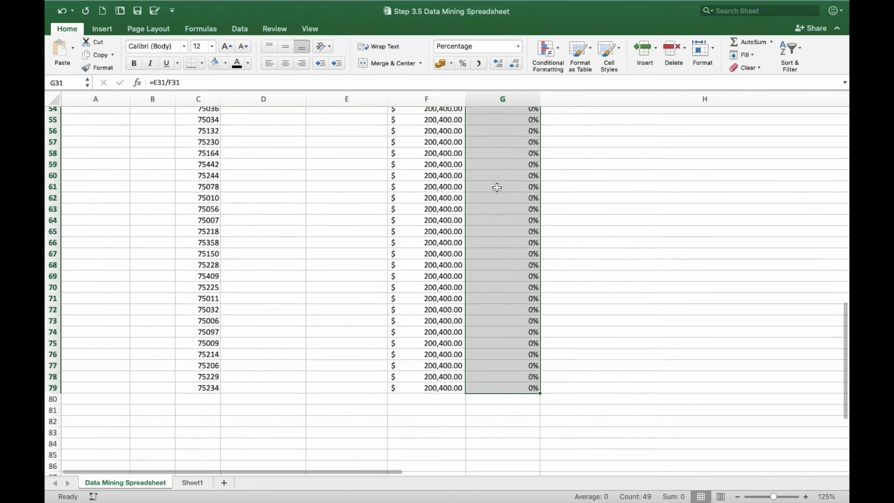
mouse_move(498, 214)
mouse_down()
mouse_move(501, 265)
mouse_move(499, 224)
mouse_up()
click(499, 251)
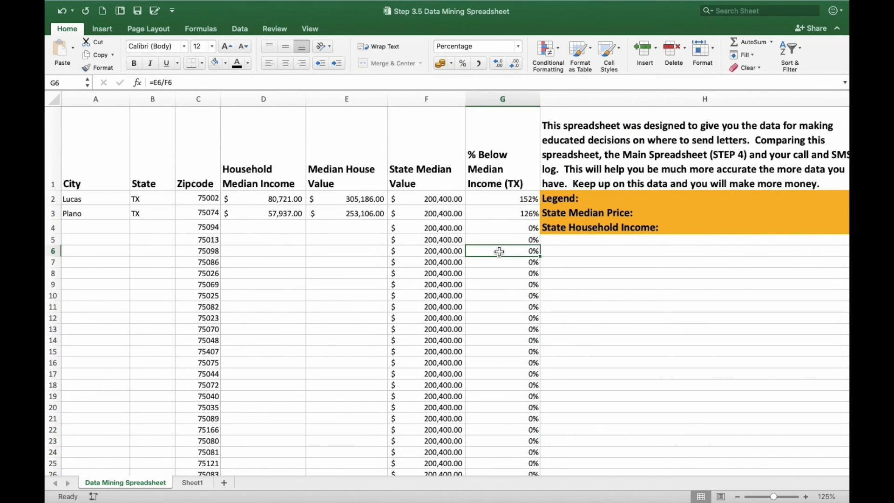
click(499, 293)
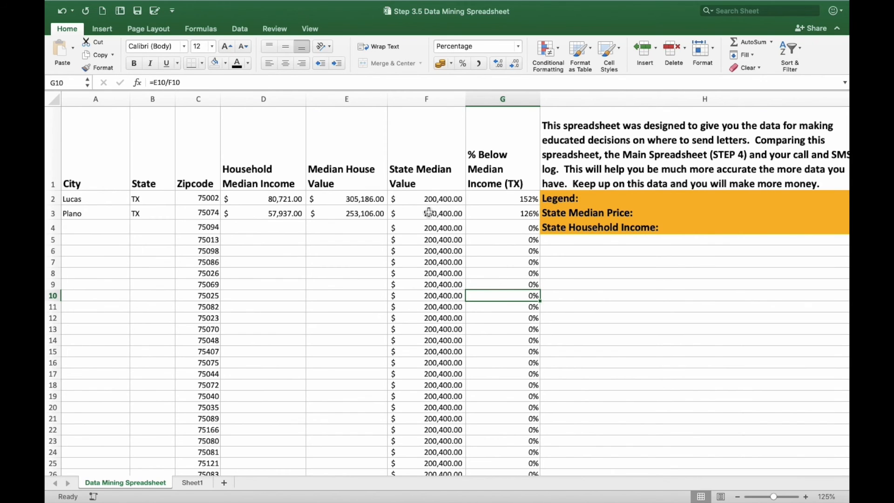
- Enter 98000 as the Median House Value for ZIP code 75094 in E4
click(360, 226)
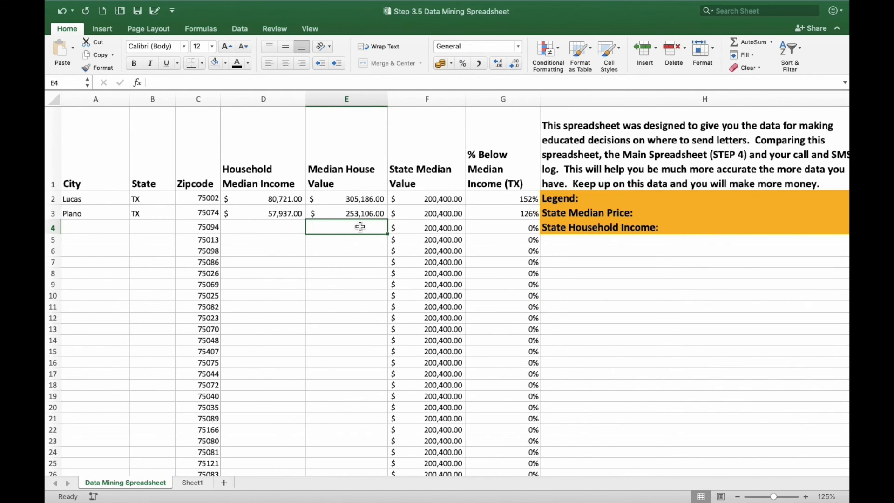
click(514, 231)
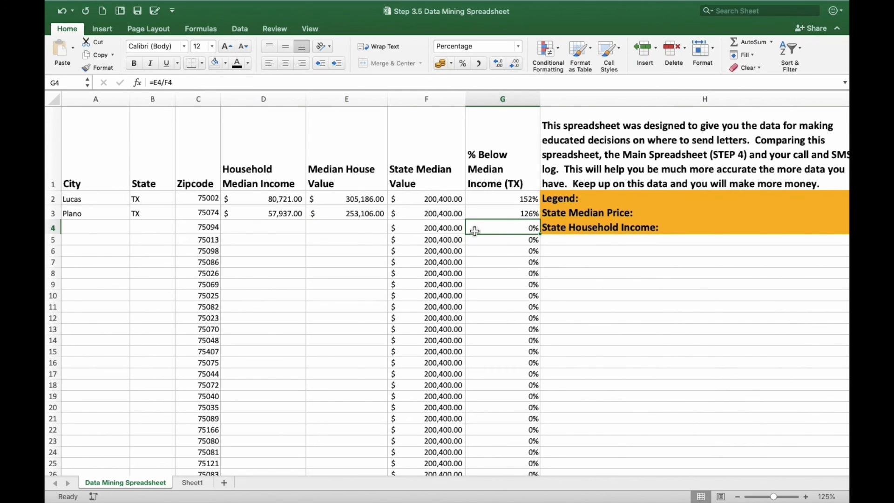
click(353, 225)
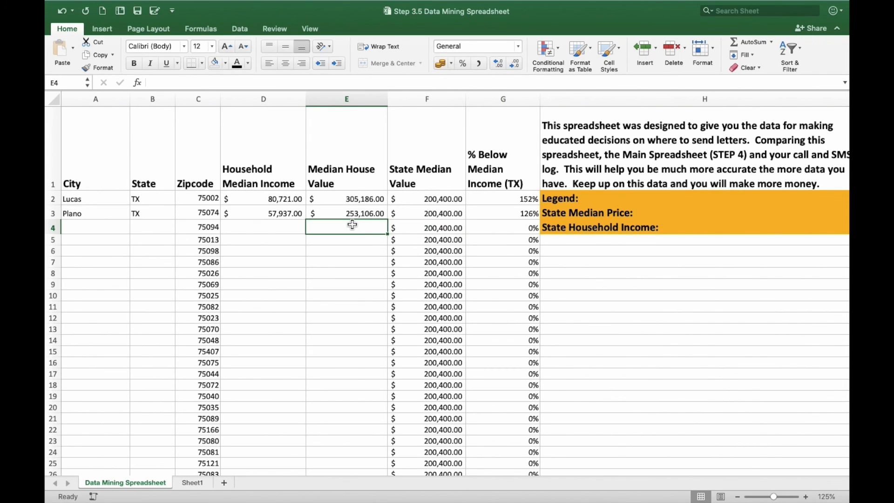
text(98)
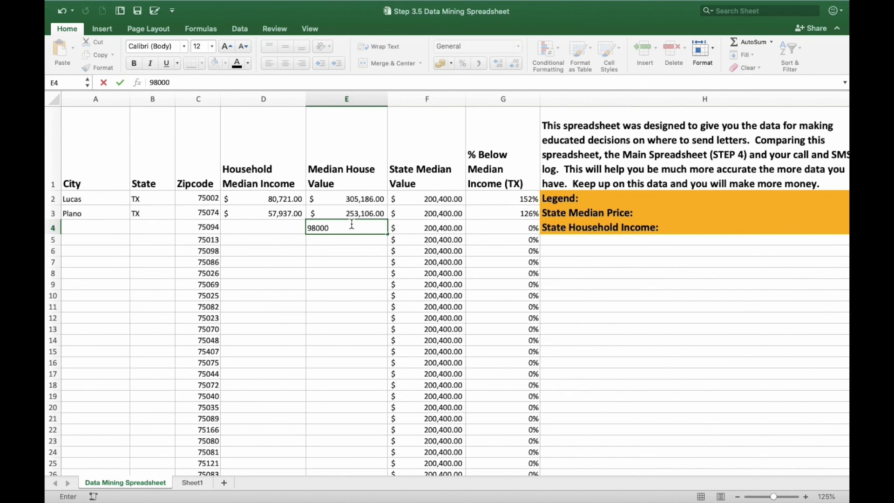
text(000)
key(Return)
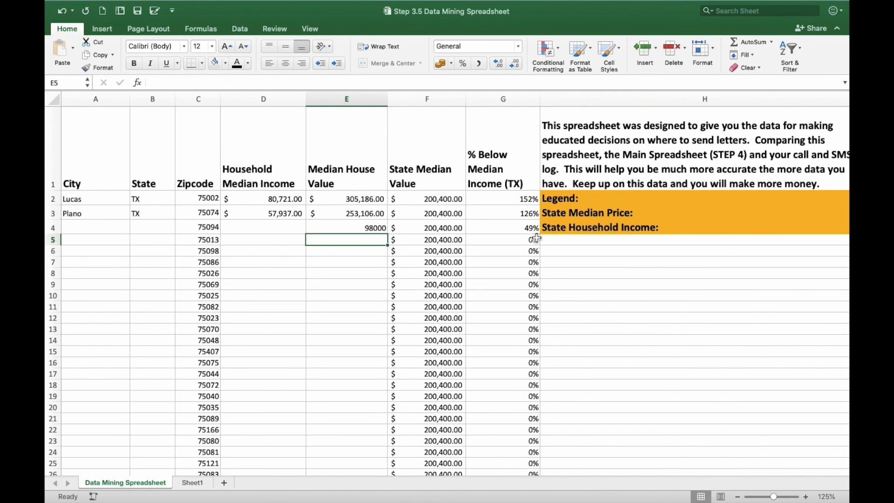
- Highlight the percentage cell G4 for ZIP code 75094 with a yellow fill
click(515, 227)
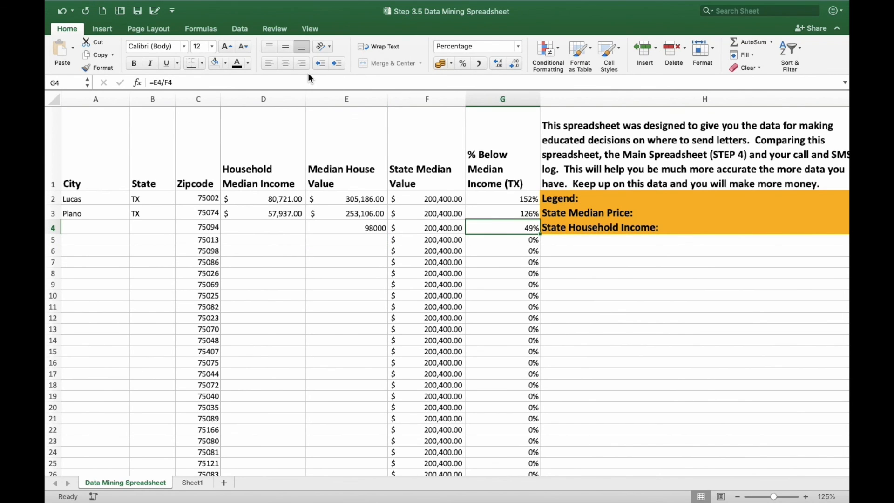
click(225, 66)
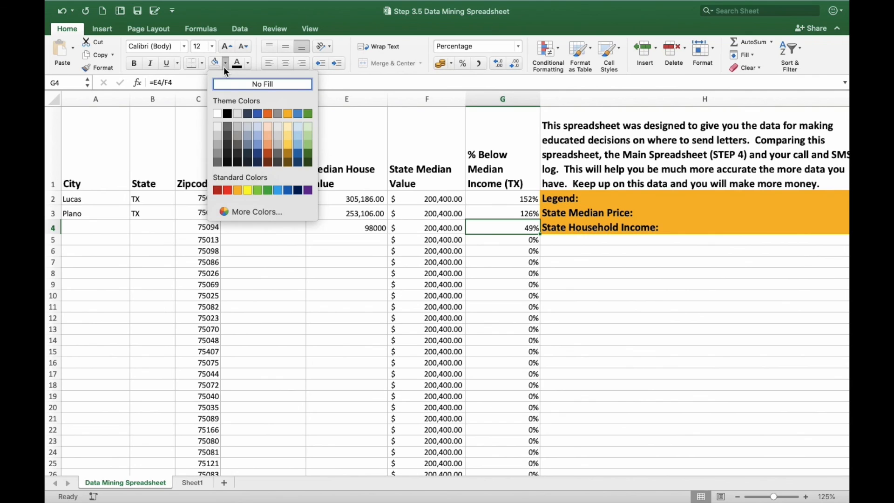
click(251, 190)
- Enter 120000 as the Median House Value for ZIP code 75013 in E5 and select its percentage cell G5
click(369, 244)
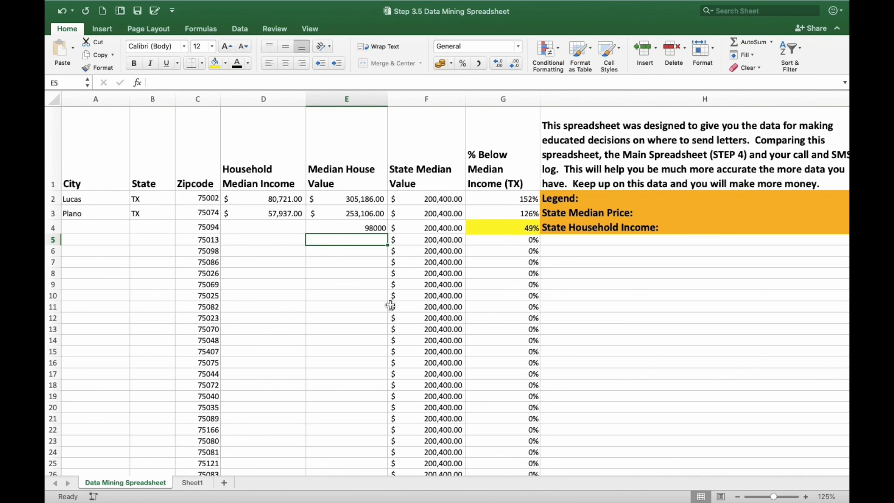
text(120000)
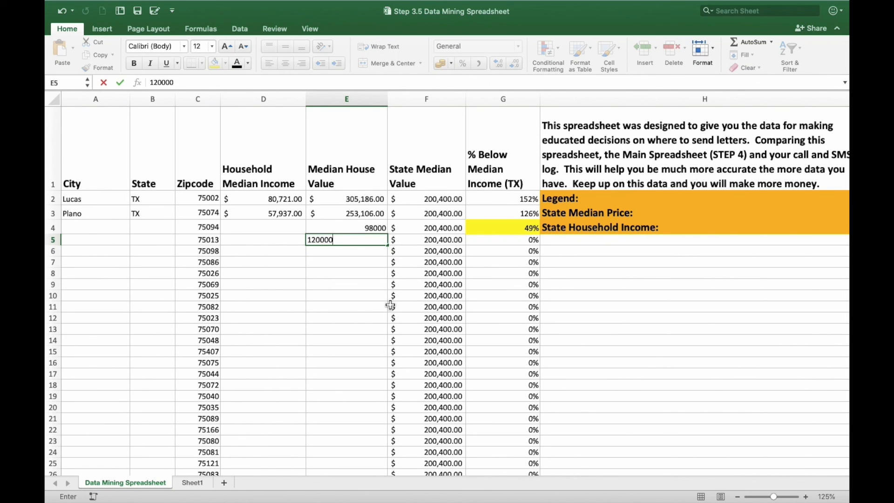
click(364, 259)
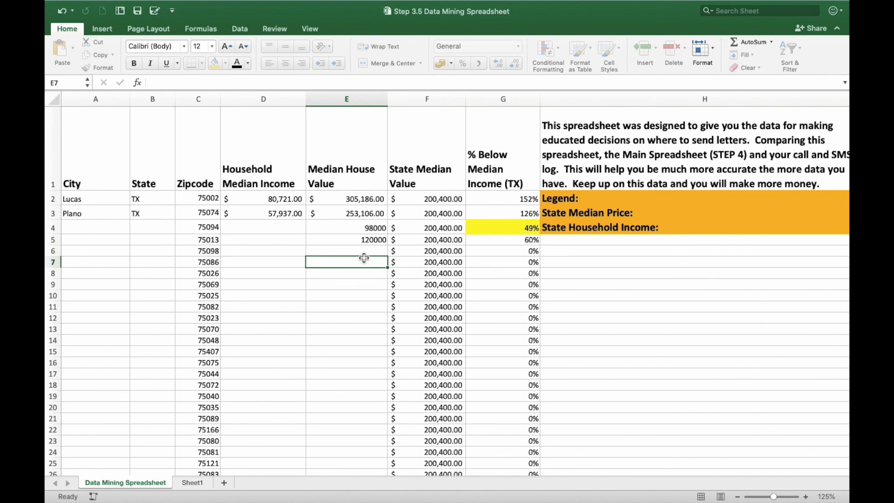
click(526, 246)
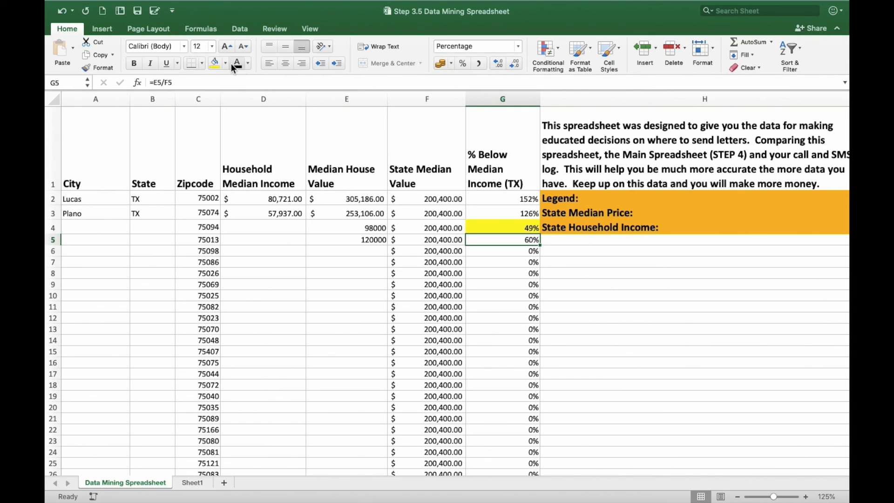
- Highlight the percentage cell G5 for ZIP code 75013 with a yellow fill
click(215, 64)
- Enter 180000 as the Median House Value for ZIP code 75098 in E6 and highlight its percentage cell G6 with a yellow fill
click(372, 253)
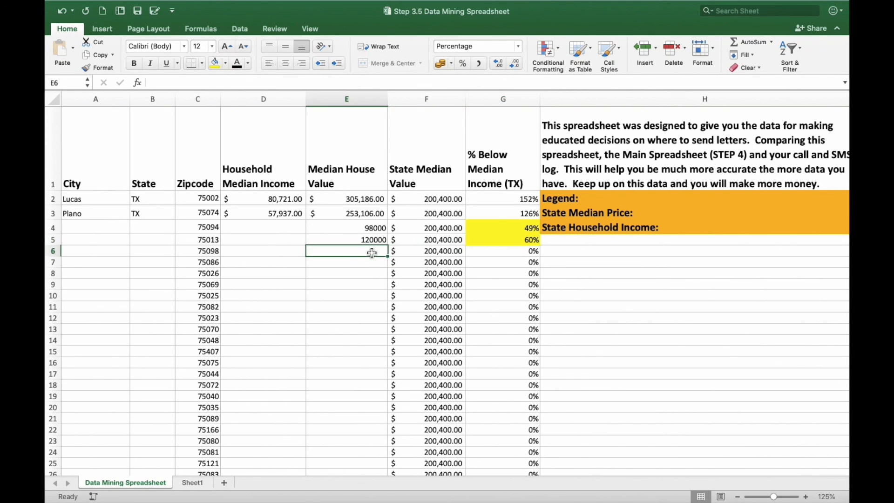
text(180)
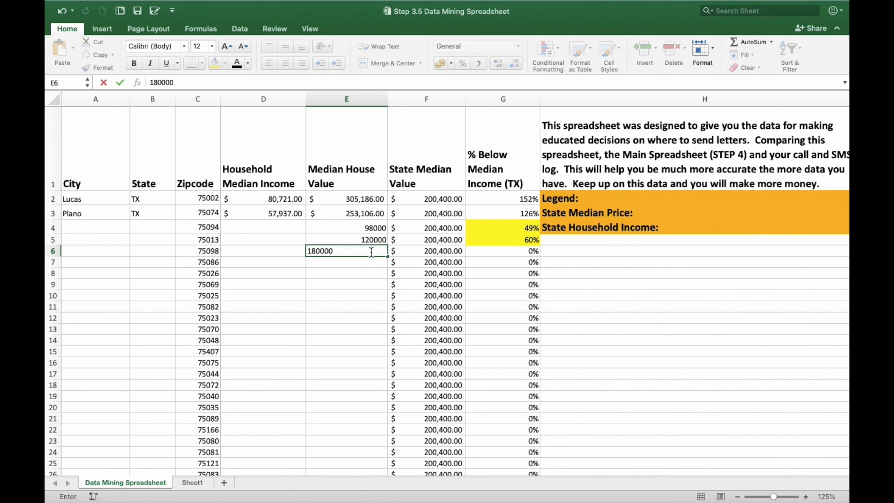
text(000)
key(Return)
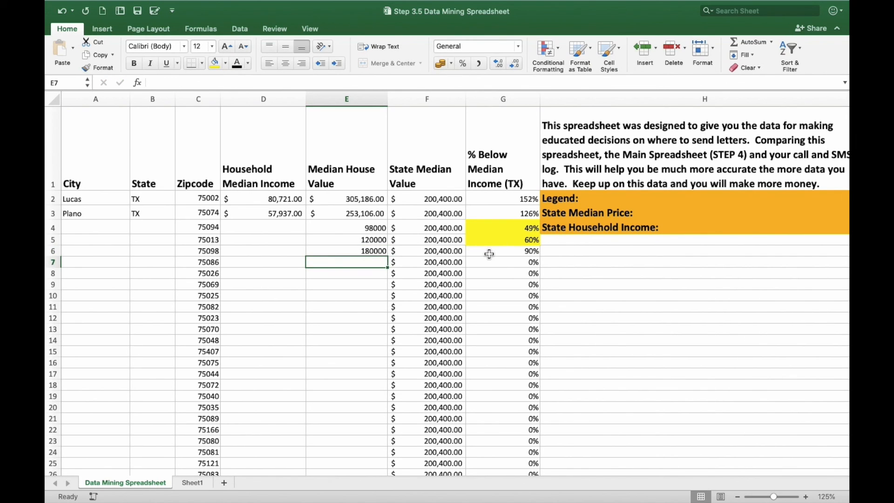
click(490, 254)
click(215, 65)
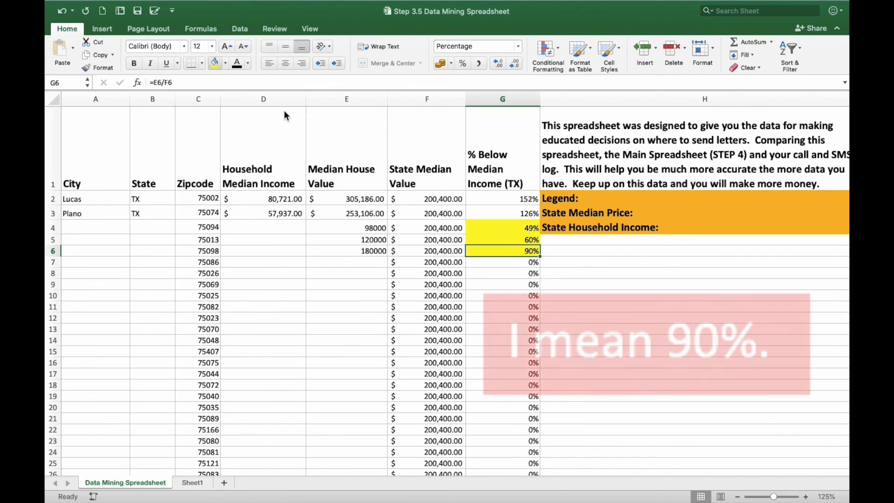
- Format the Median House Values in E4:E6 as dollar accounting amounts with two decimal places
drag(366, 229, 363, 251)
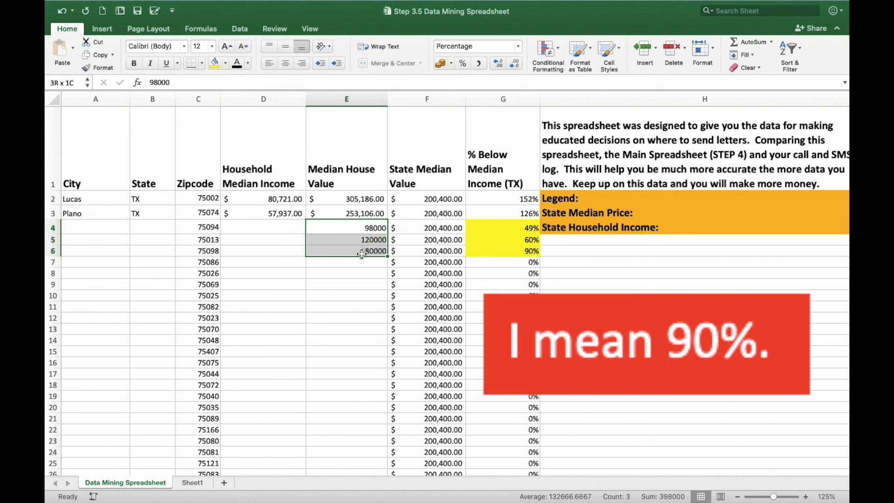
click(452, 66)
click(452, 80)
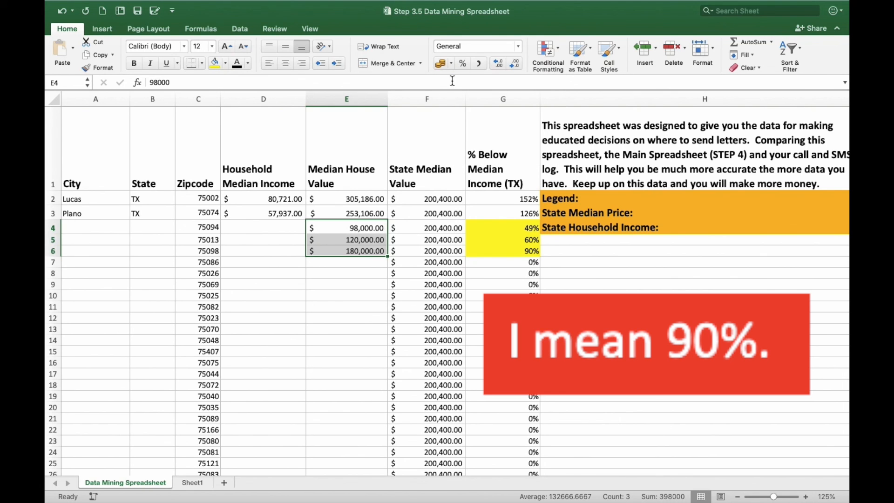